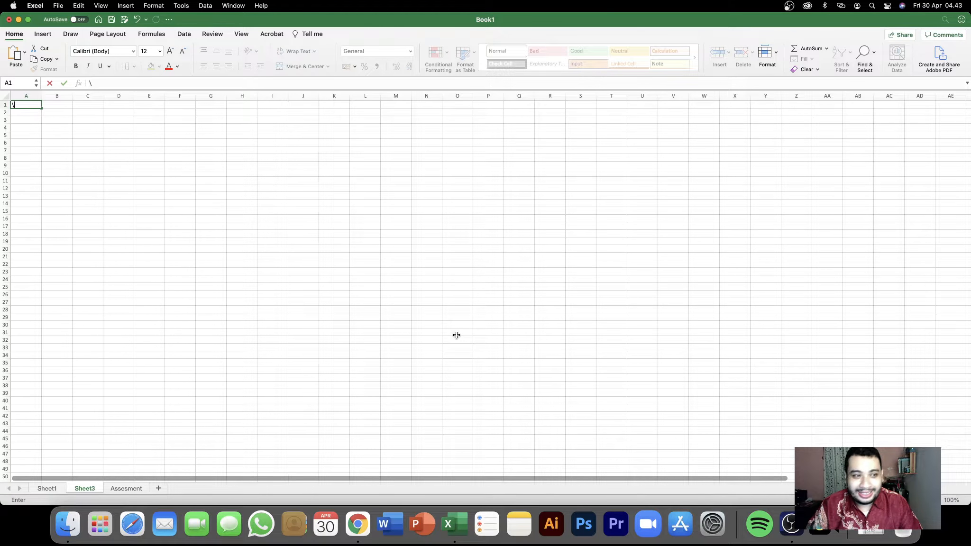
Step: Remove the stray backslash from cell A1 of Sheet3
key(BackSpace)
key(Return)
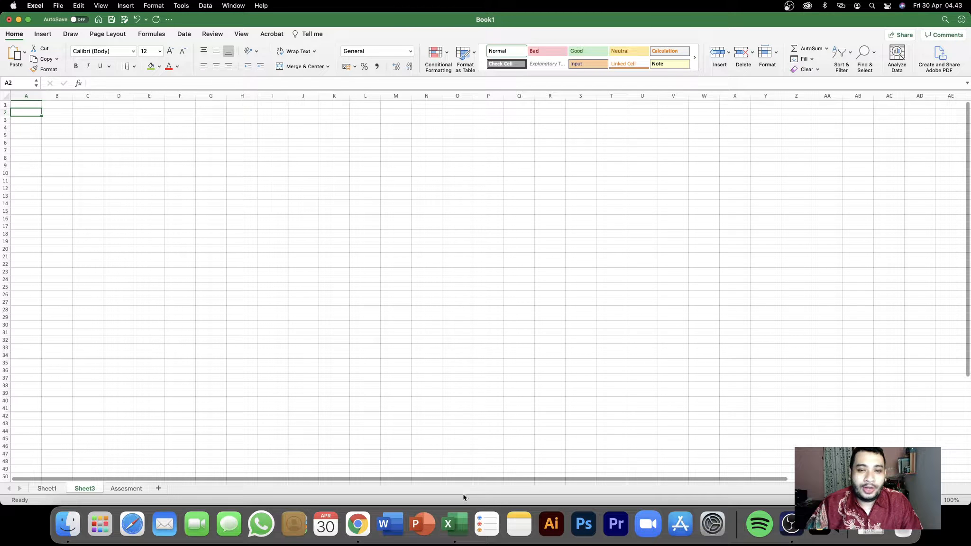
Step: Switch to the workbook Pertambahan nilai dan potongan and examine the Uang Setelah Bunga/Diskon answers in E140:E150
right_click(453, 526)
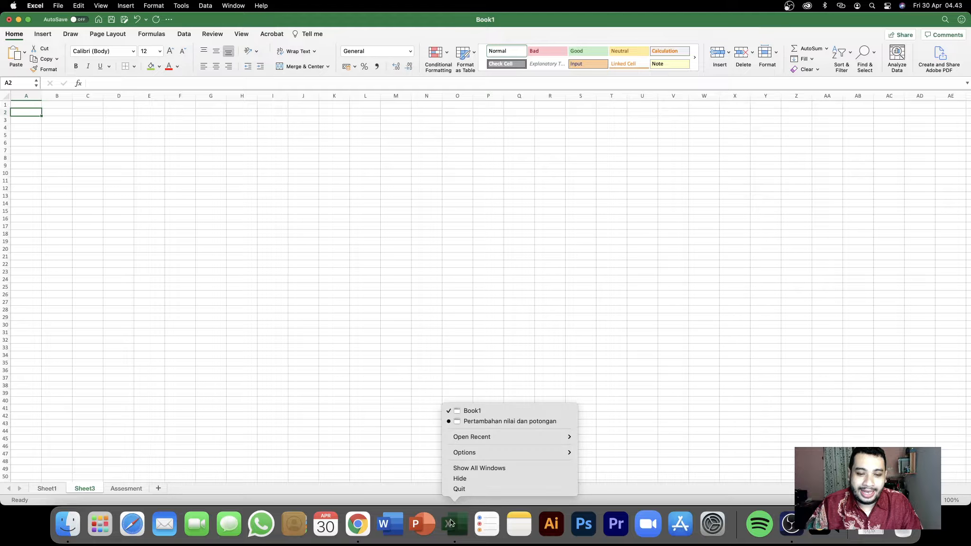
click(473, 422)
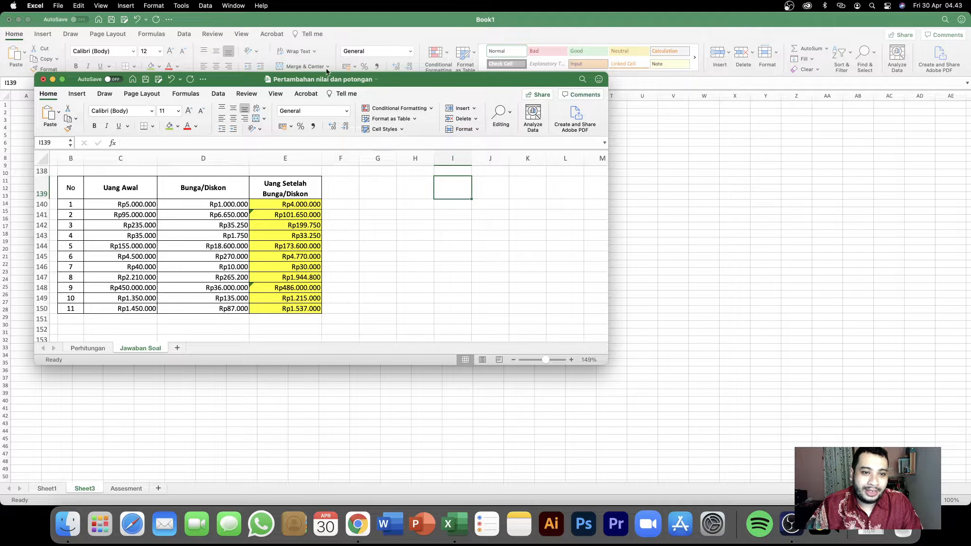
click(311, 204)
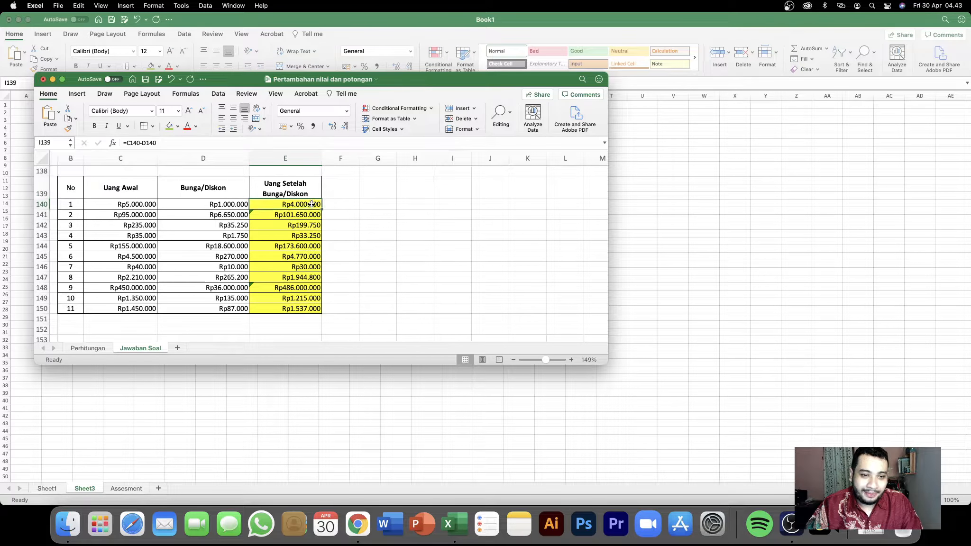
drag(311, 204, 313, 308)
click(340, 298)
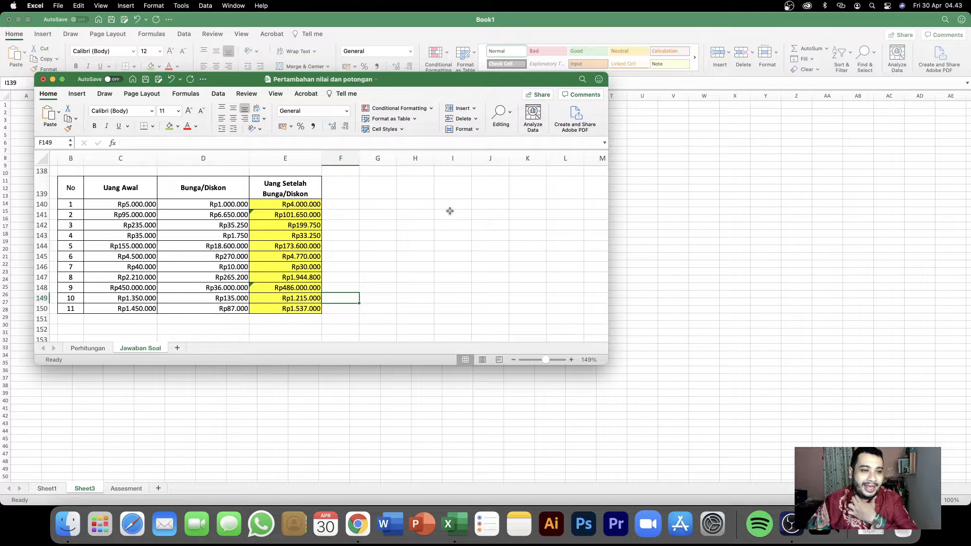
Step: Return to Book1, move Sheet3 behind the Assesment sheet and open Sheet1
click(661, 214)
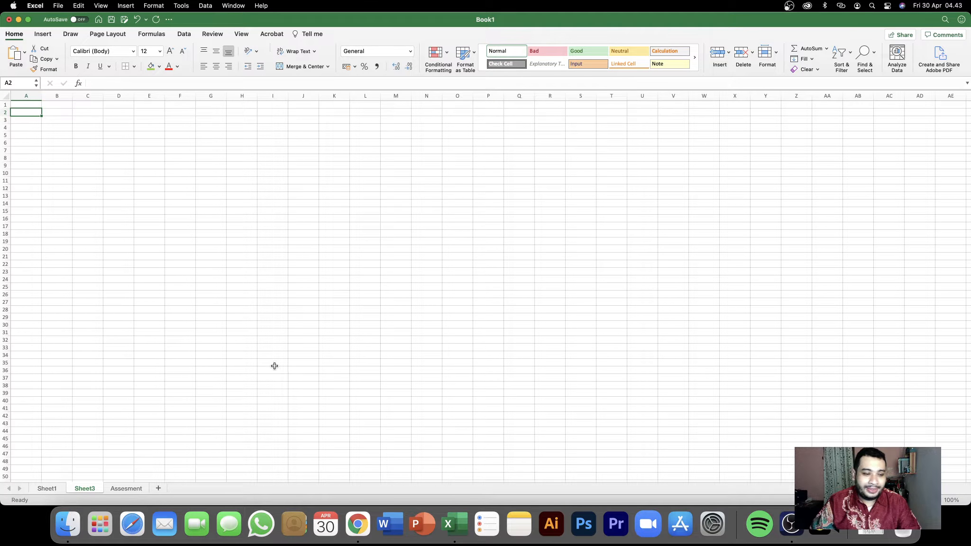
click(46, 489)
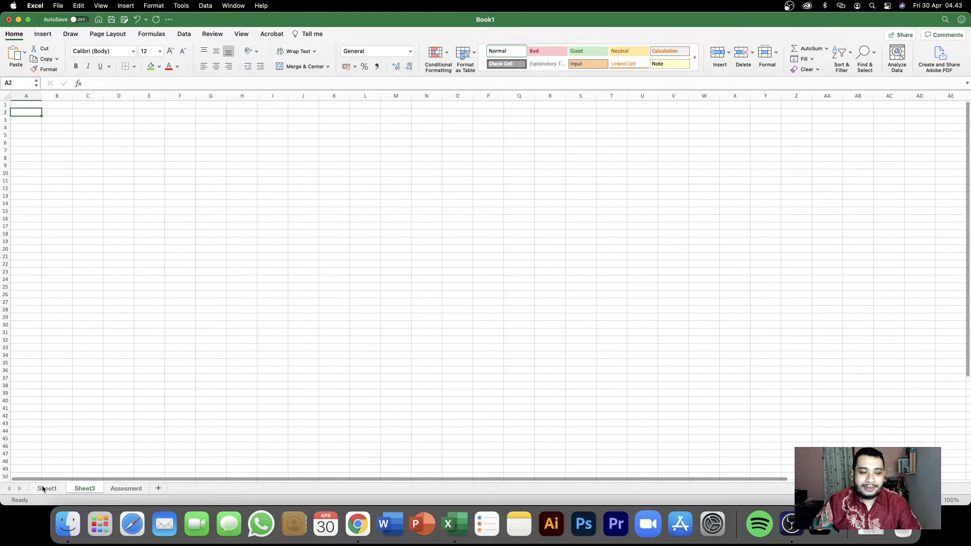
drag(89, 490, 159, 491)
click(60, 490)
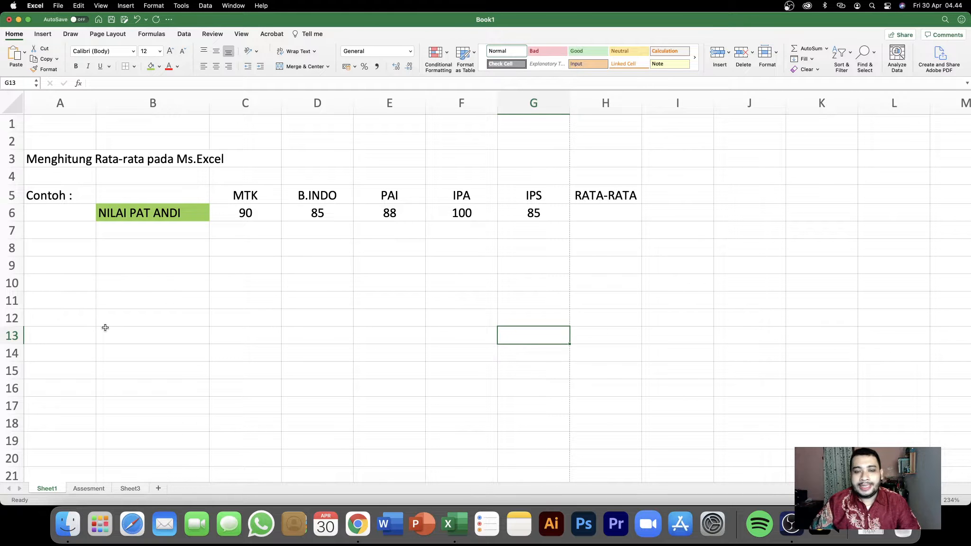
click(256, 281)
click(330, 301)
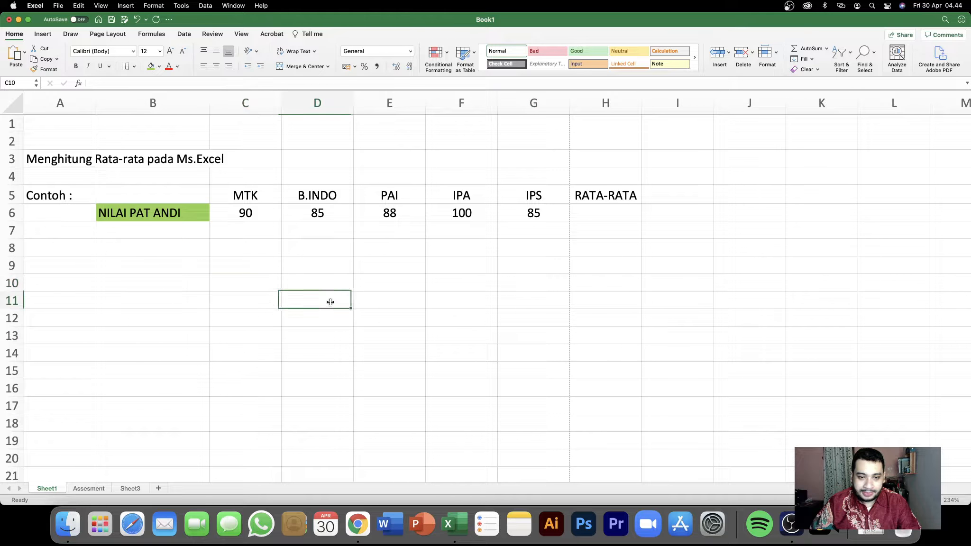
click(364, 334)
click(470, 299)
click(618, 316)
click(481, 361)
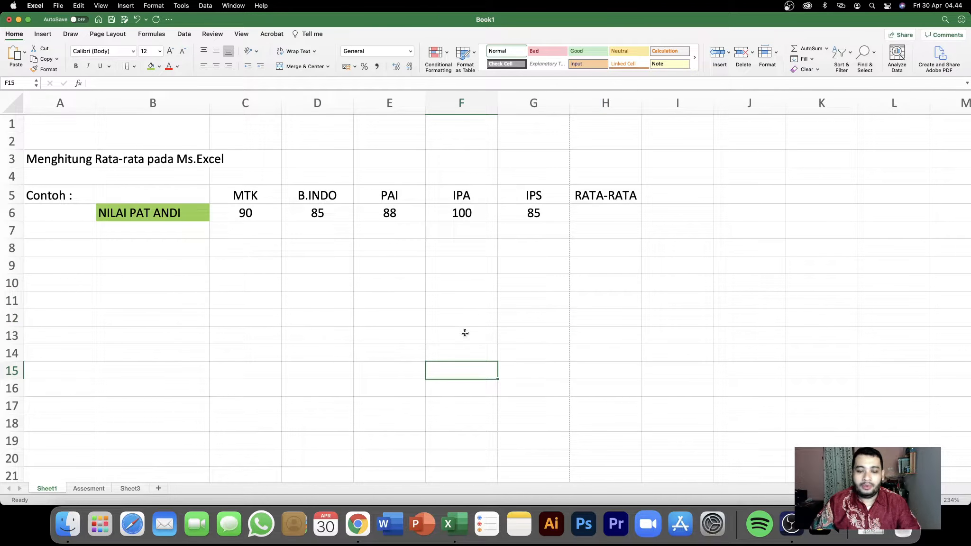
click(465, 316)
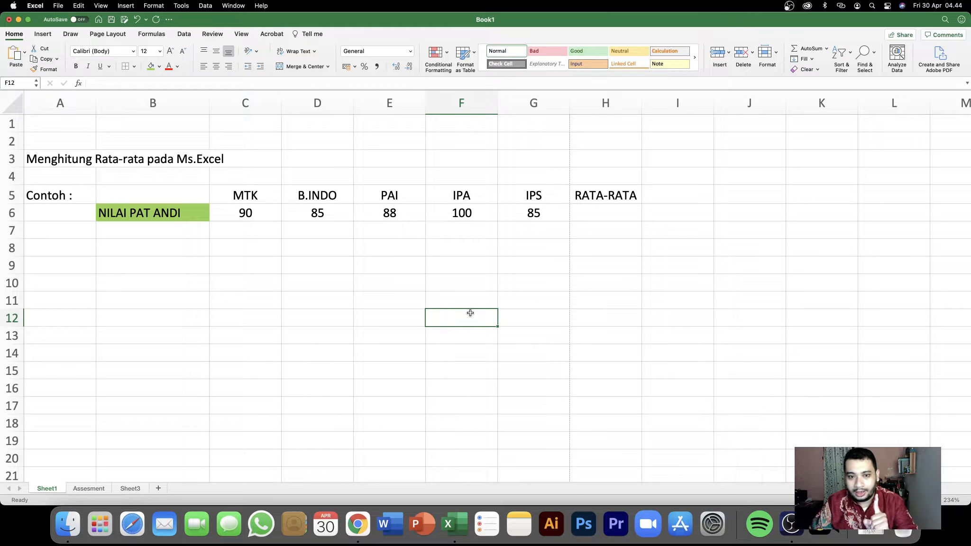
click(256, 350)
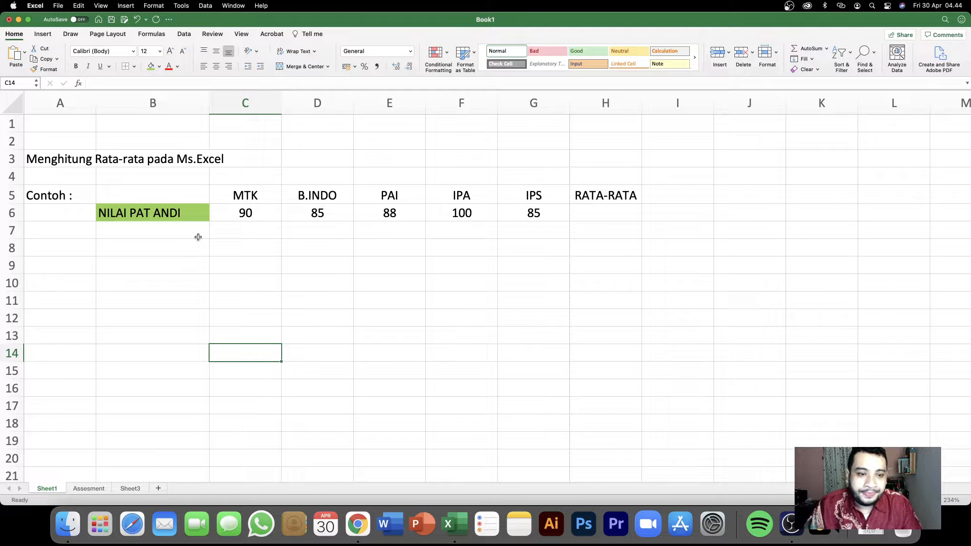
click(265, 234)
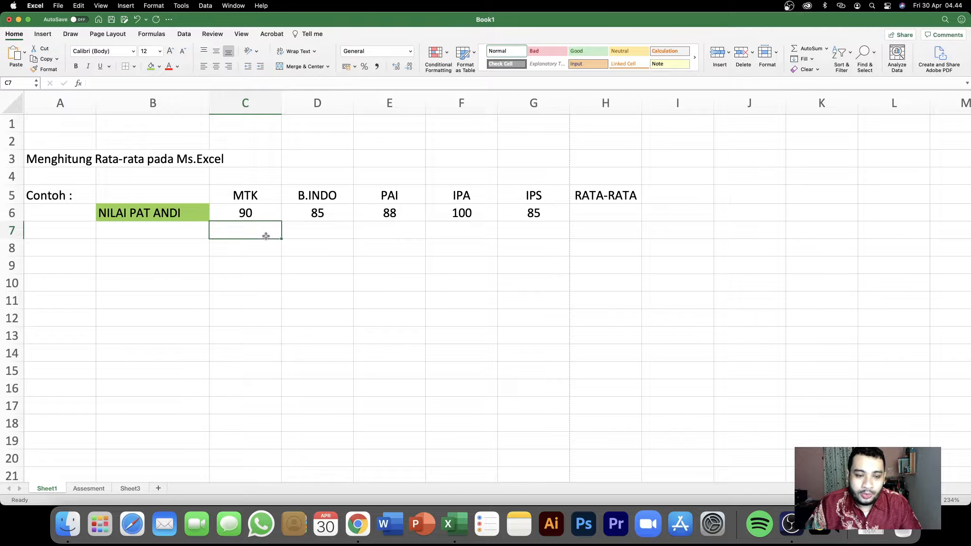
click(251, 250)
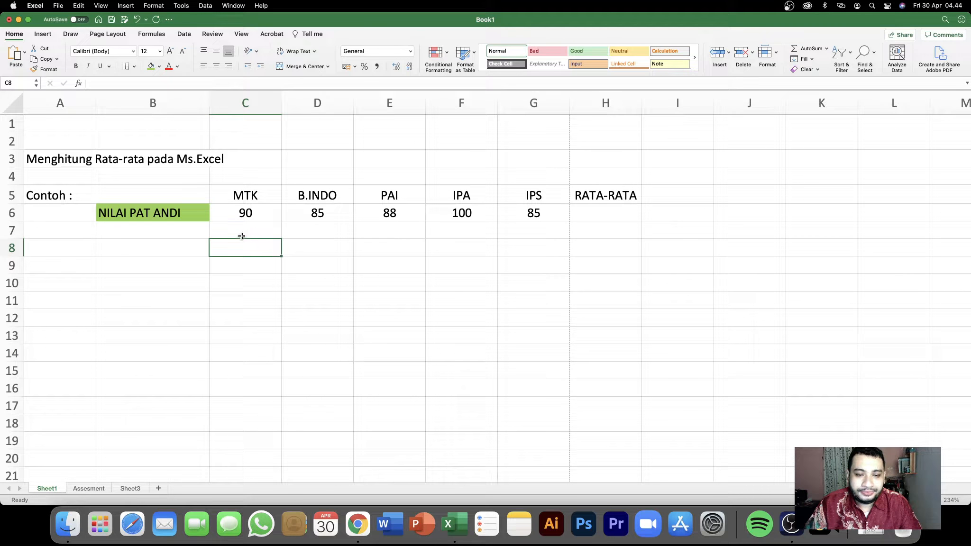
drag(233, 254, 528, 252)
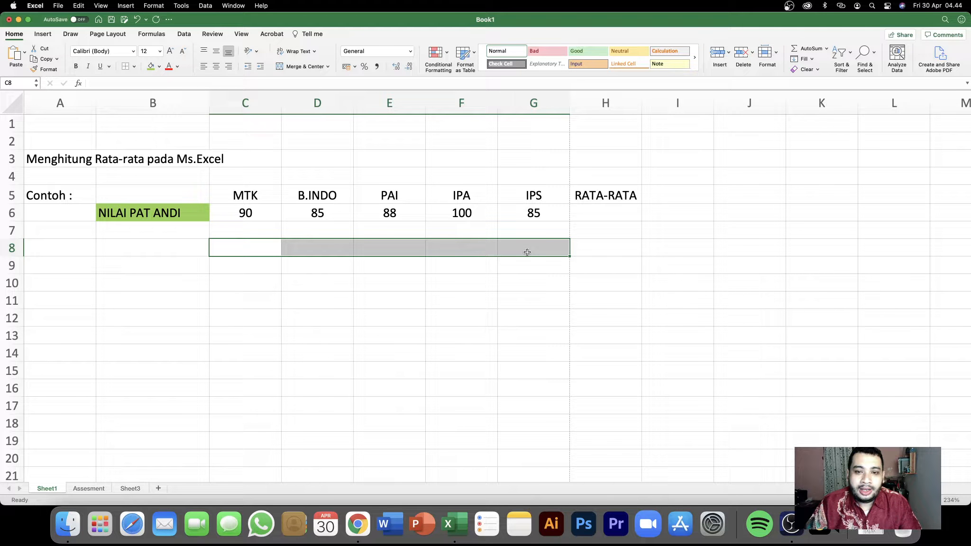
click(251, 268)
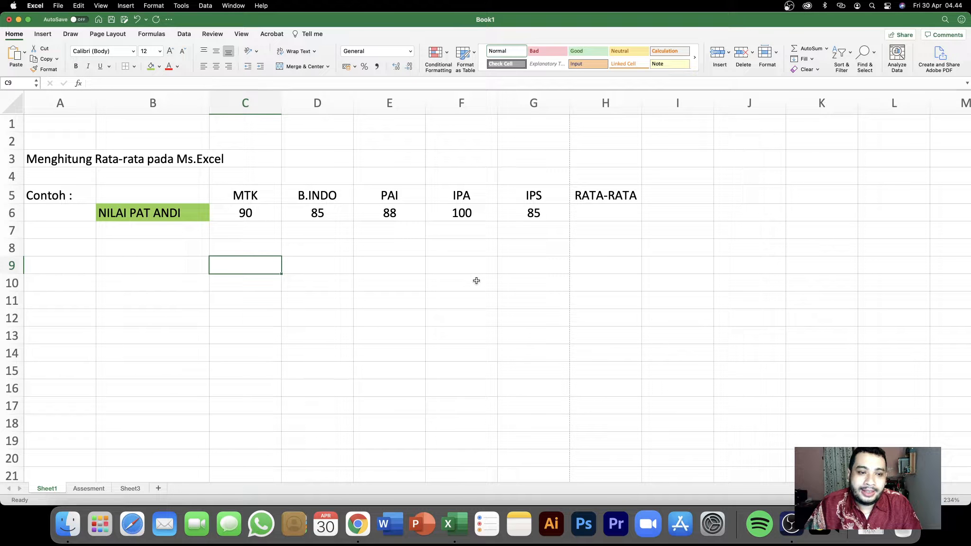
click(285, 262)
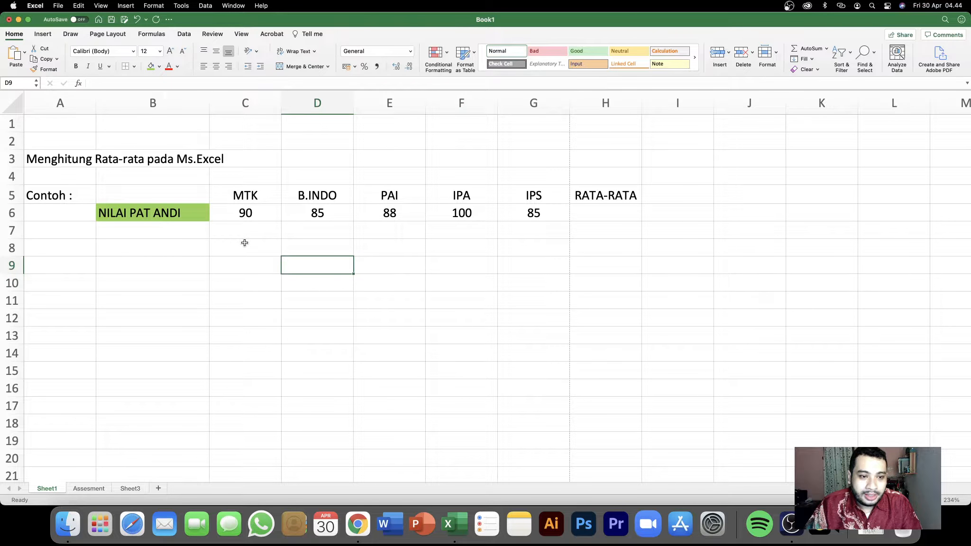
click(231, 214)
click(603, 214)
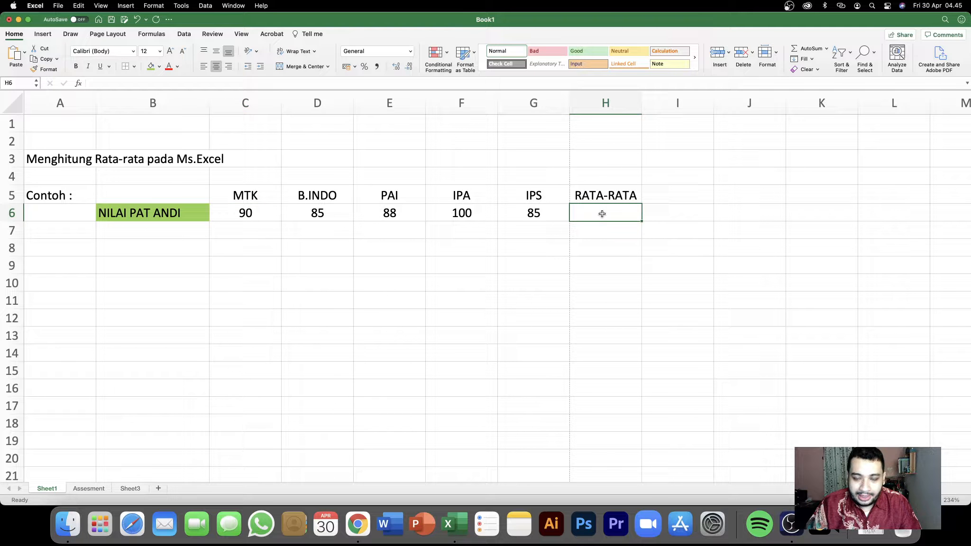
click(246, 213)
click(314, 213)
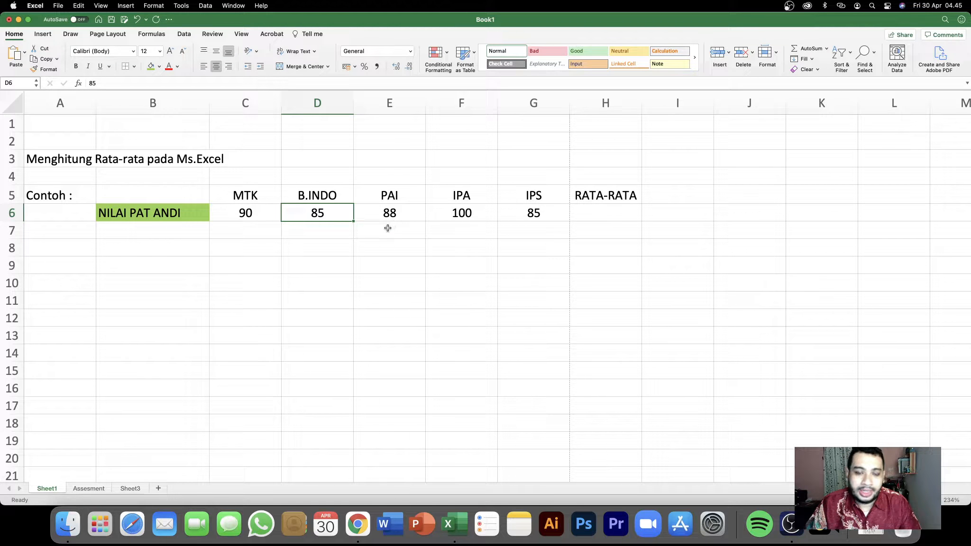
click(368, 238)
click(313, 234)
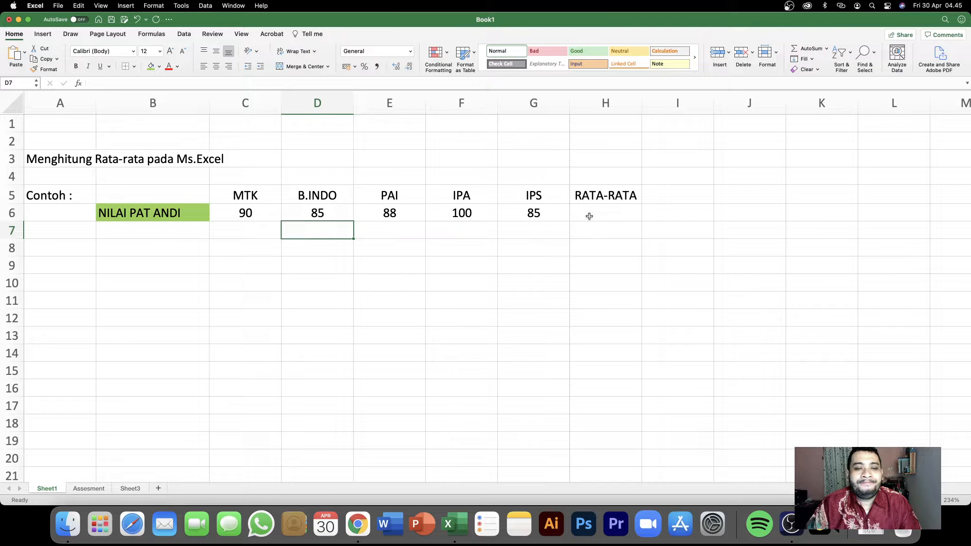
Step: Calculate the average of the five subject scores in cell H6 with the formula =(C6+D6+E6+F6+G6)/5
click(600, 217)
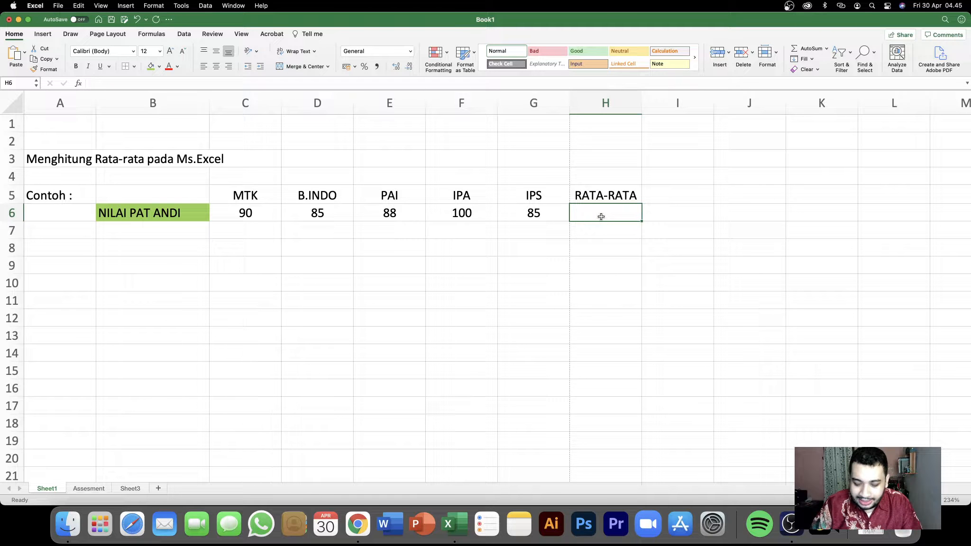
text(=()
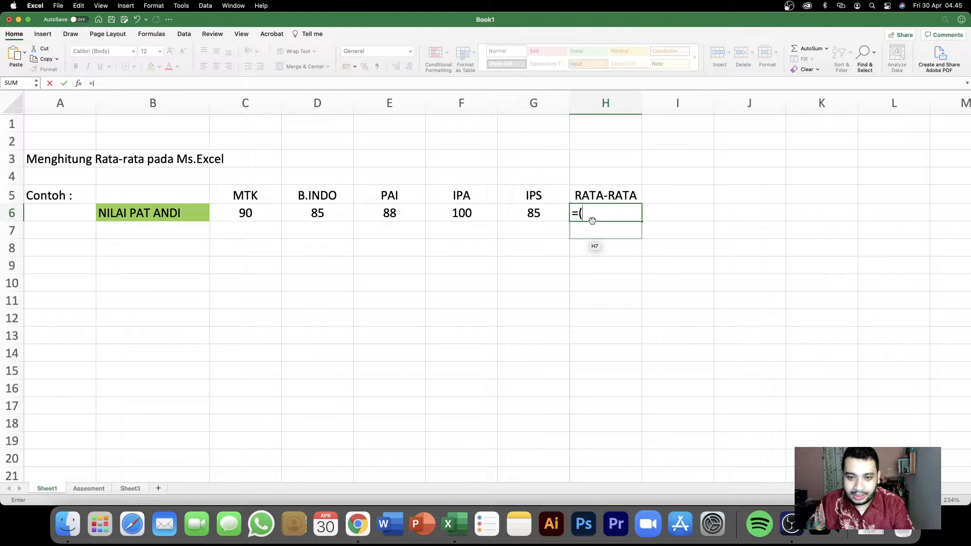
click(250, 214)
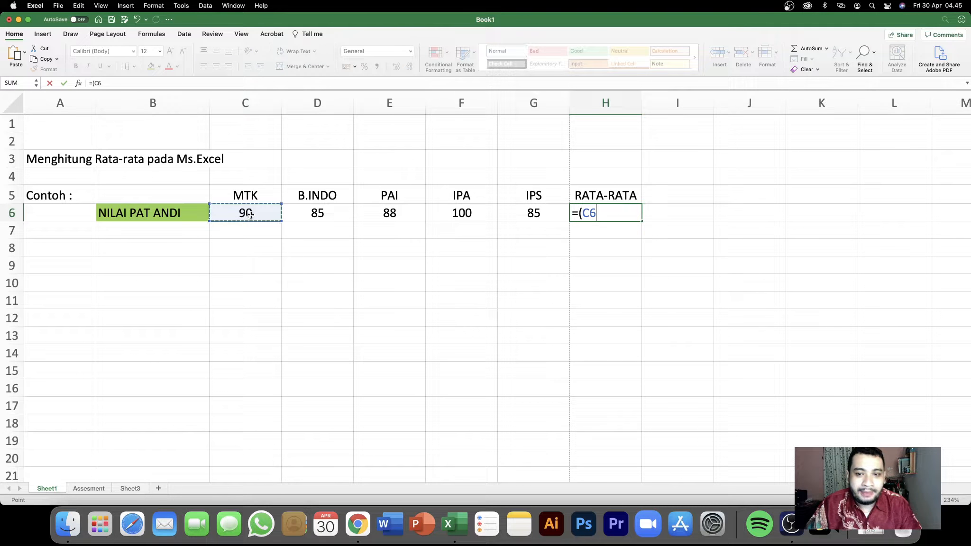
text(+)
click(314, 213)
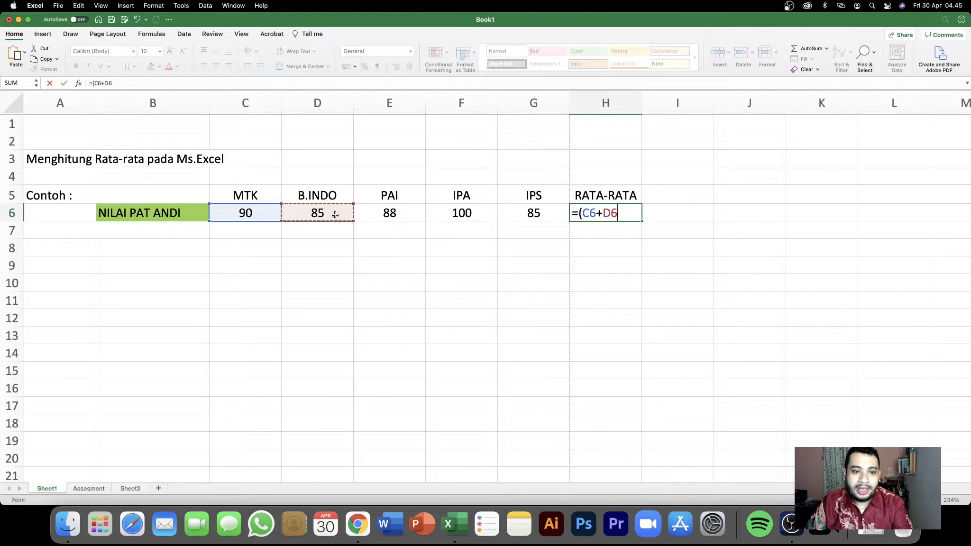
text(+)
click(394, 215)
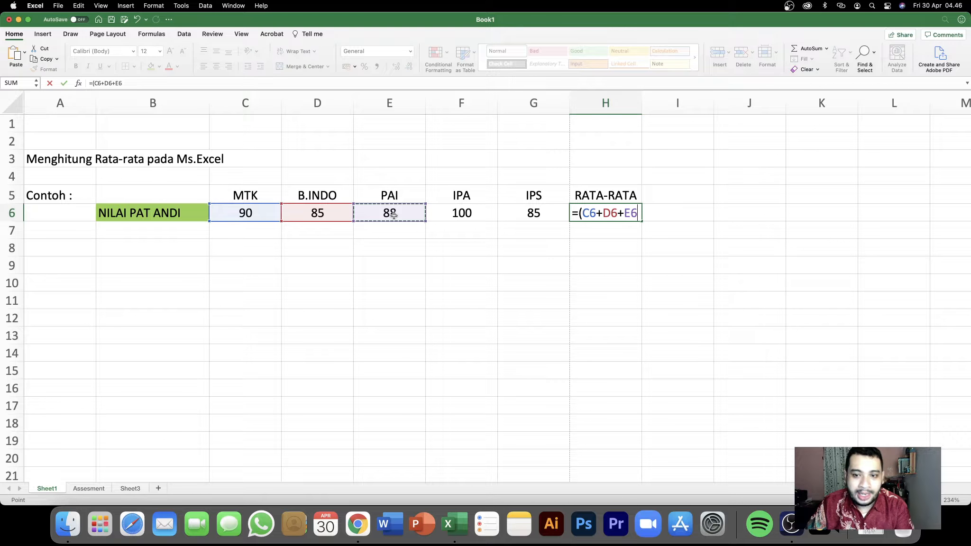
text(+)
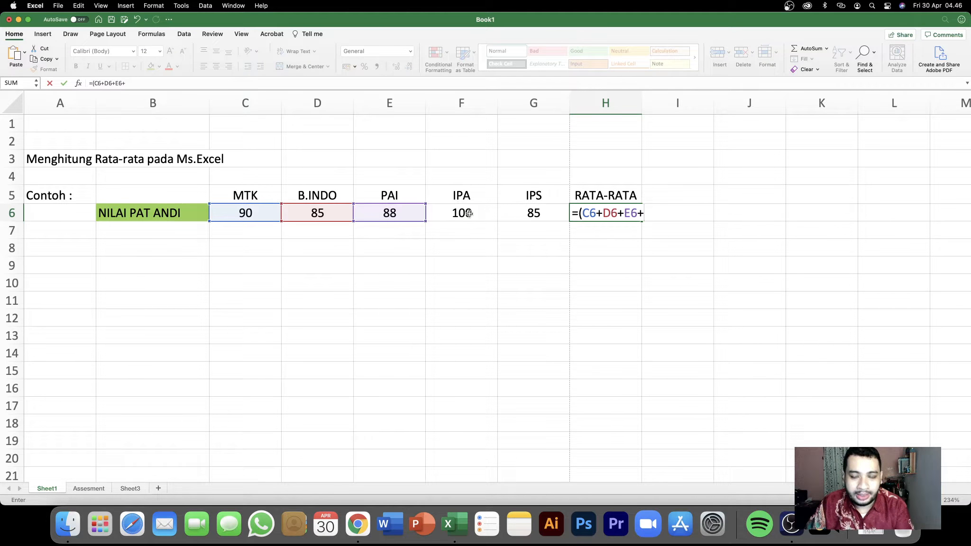
click(469, 213)
text(+)
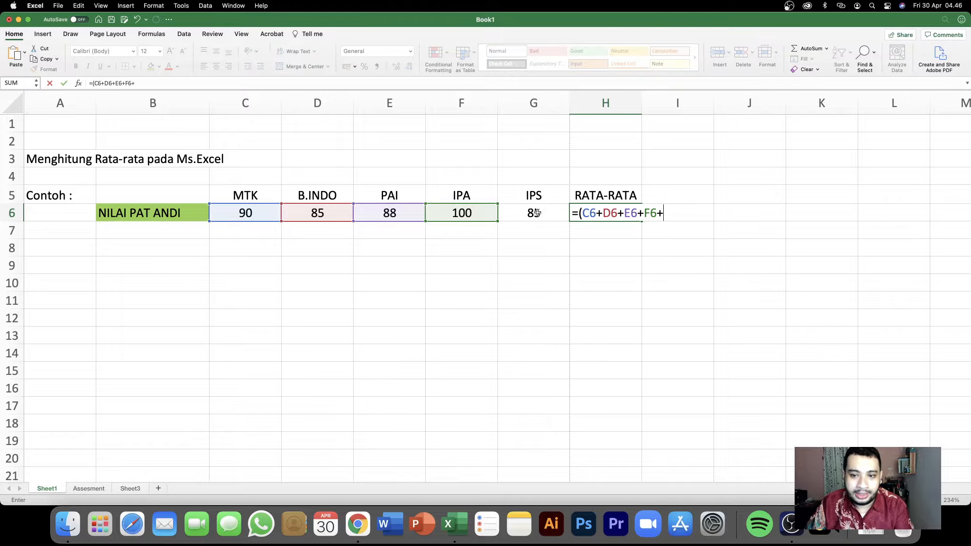
click(537, 213)
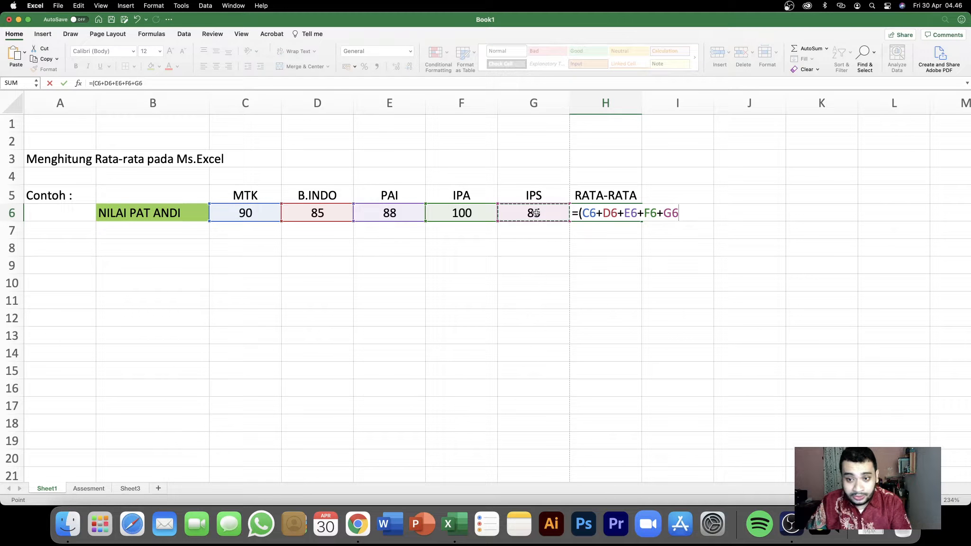
text())
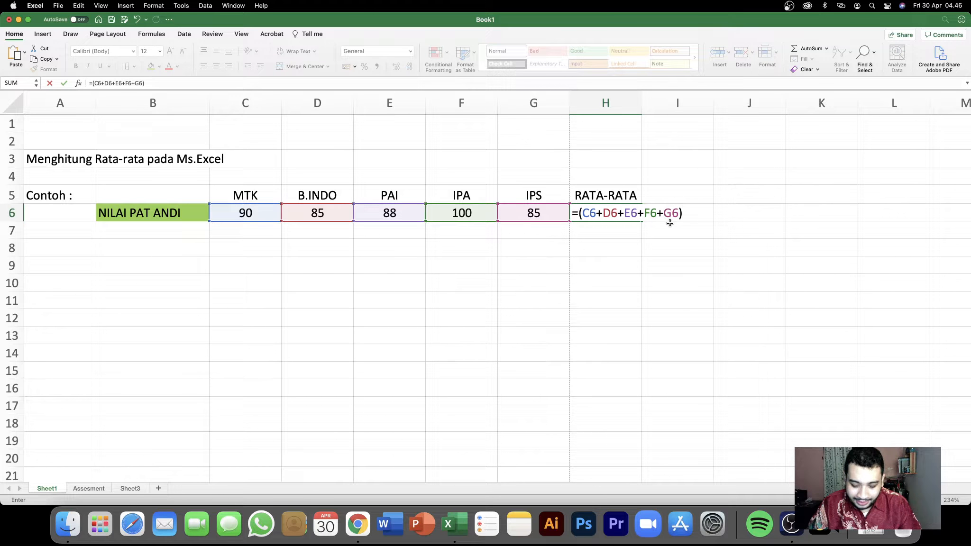
text(/)
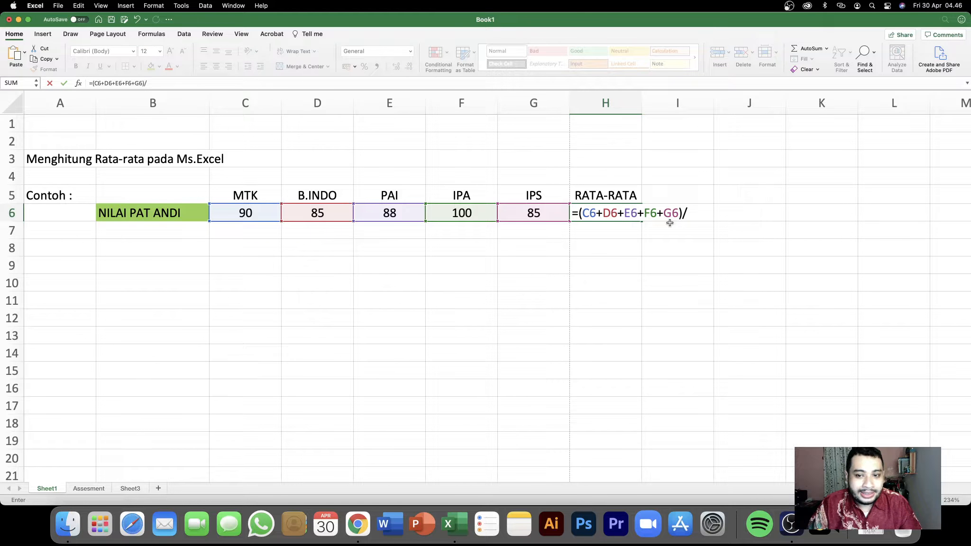
text(5)
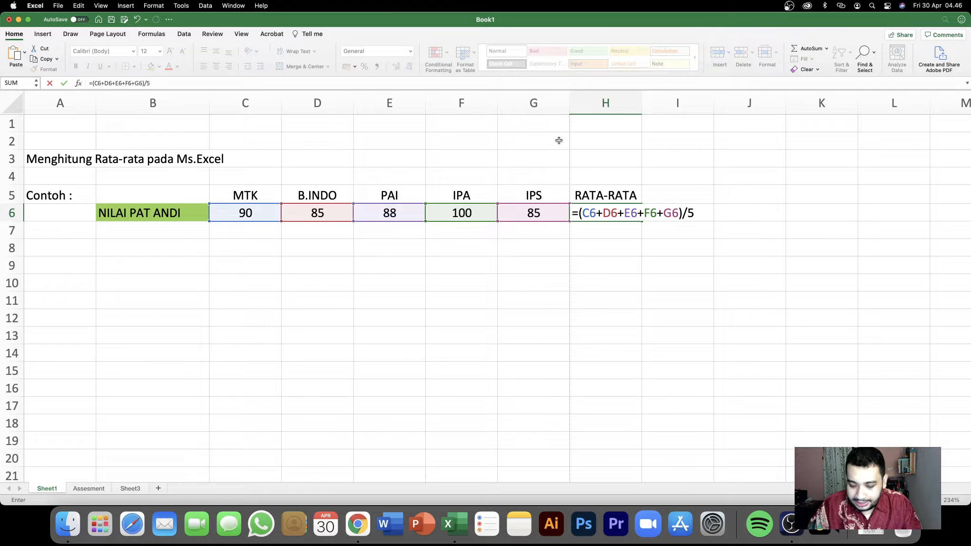
key(Return)
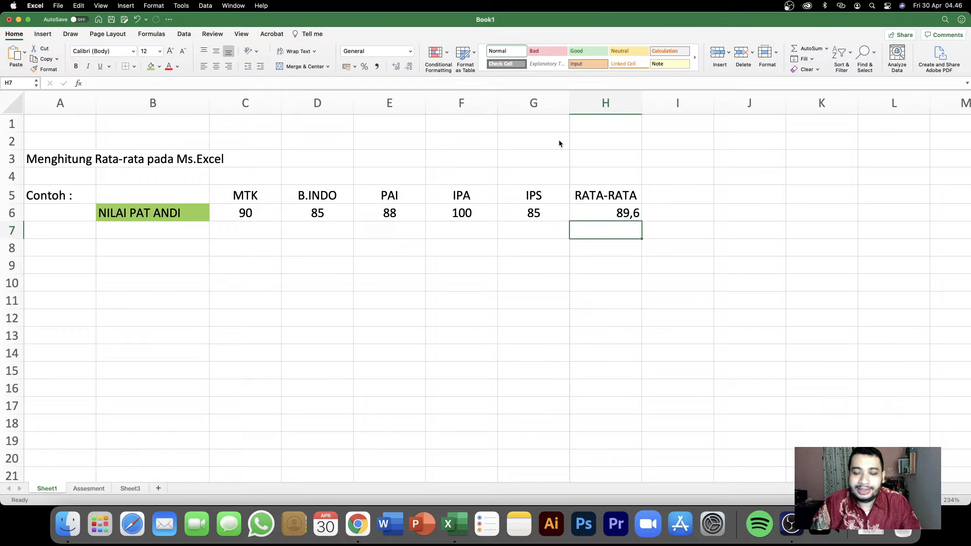
click(616, 214)
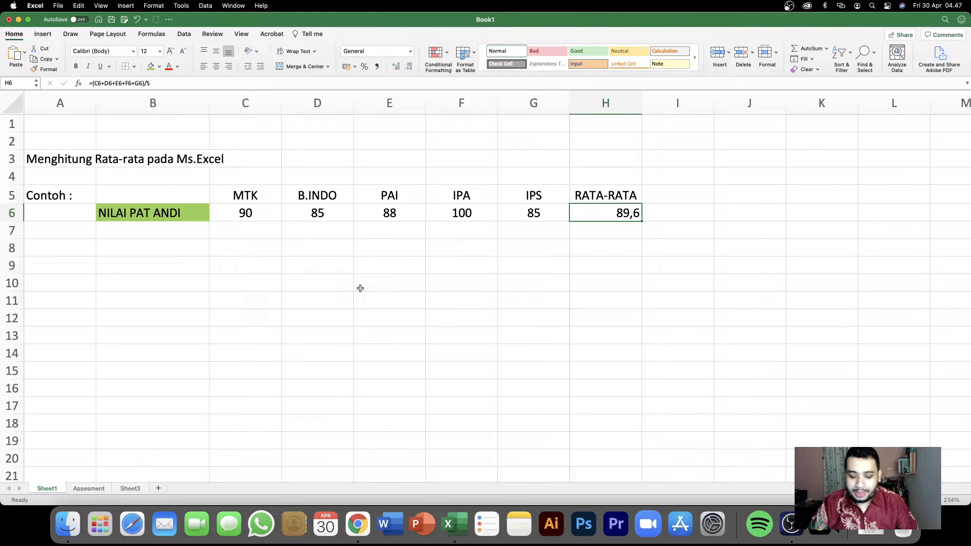
text(AVERAGE)
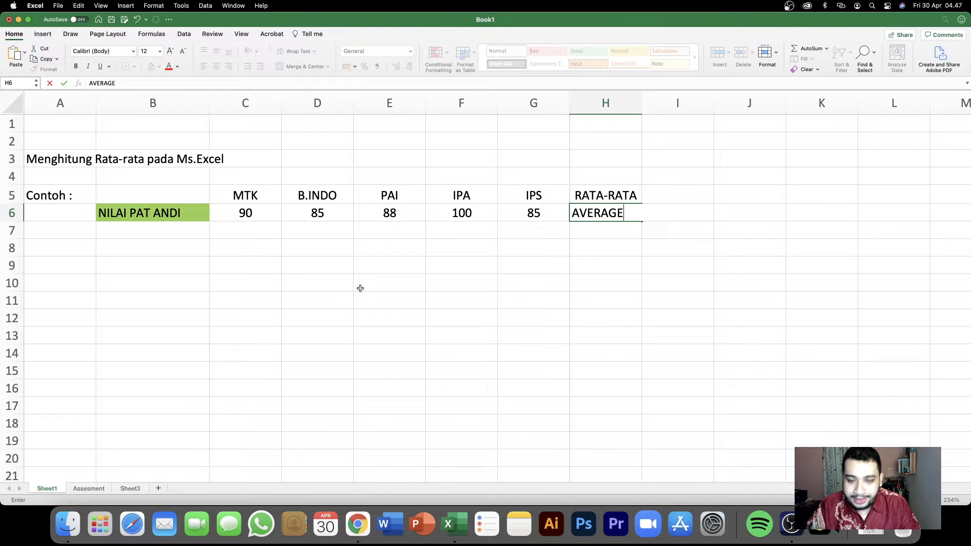
key(BackSpace)
key(BackSpace)
key(BackSpace)
key(BackSpace)
key(BackSpace)
key(BackSpace)
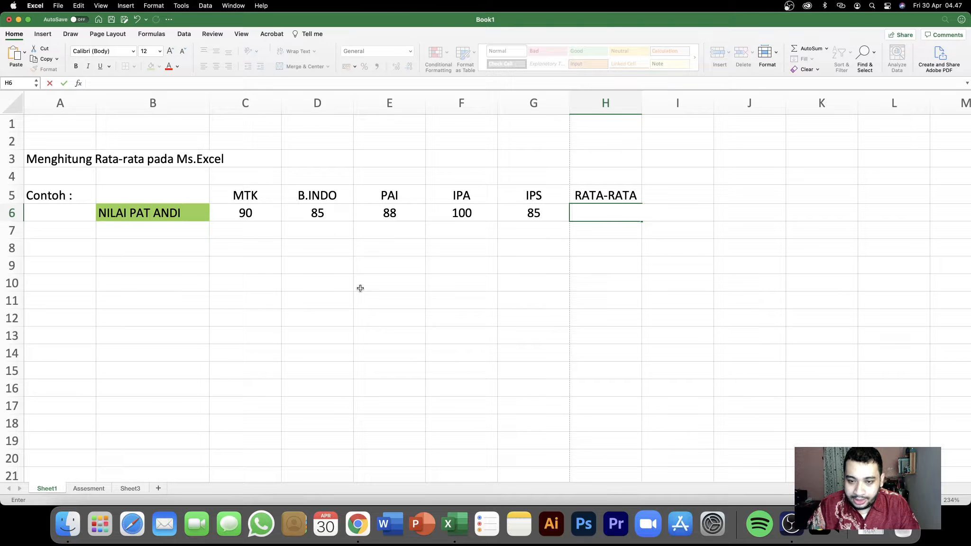
Step: Calculate the average of the five subject scores in cell H6 with the formula =AVERAGE(C6:G6) and reselect the cell to review the formula
text(=)
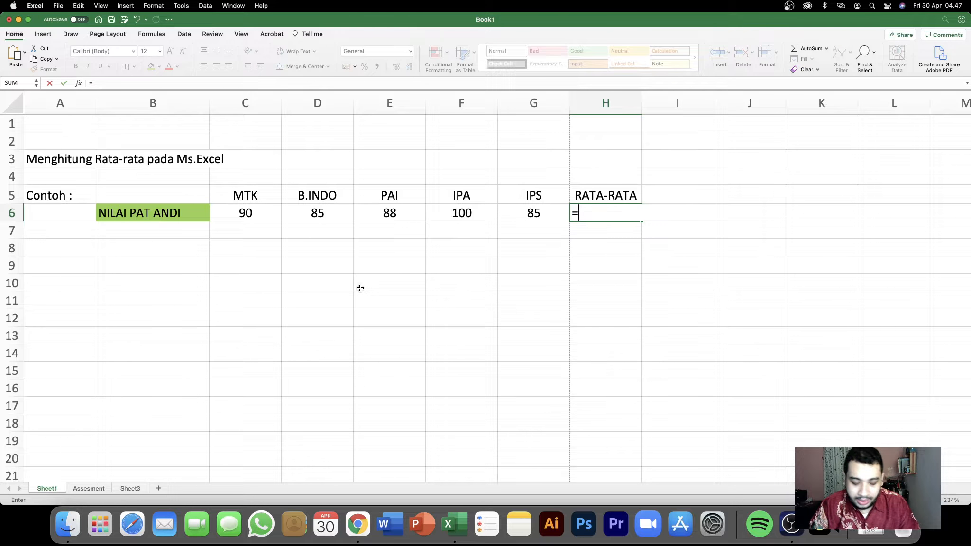
text(AVERAGE)
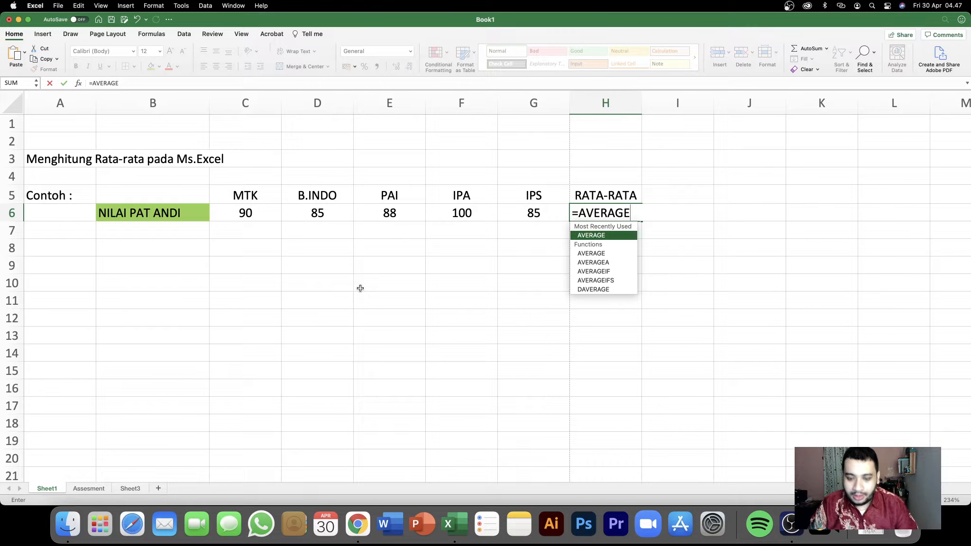
text(()
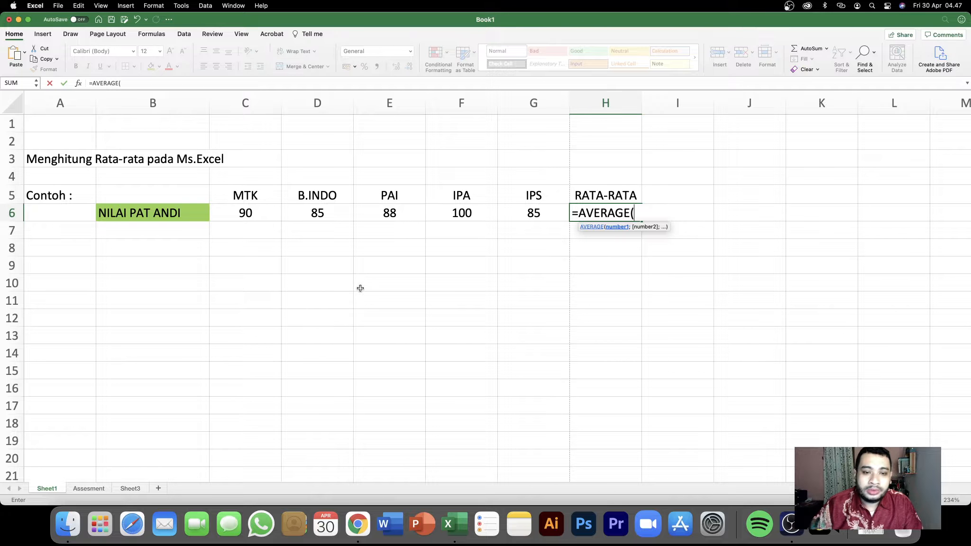
click(250, 214)
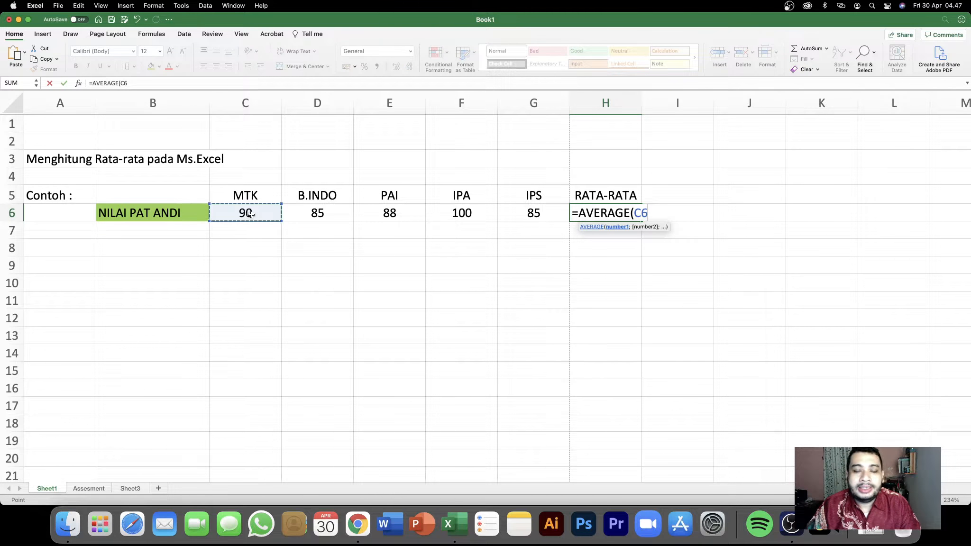
drag(251, 214, 517, 216)
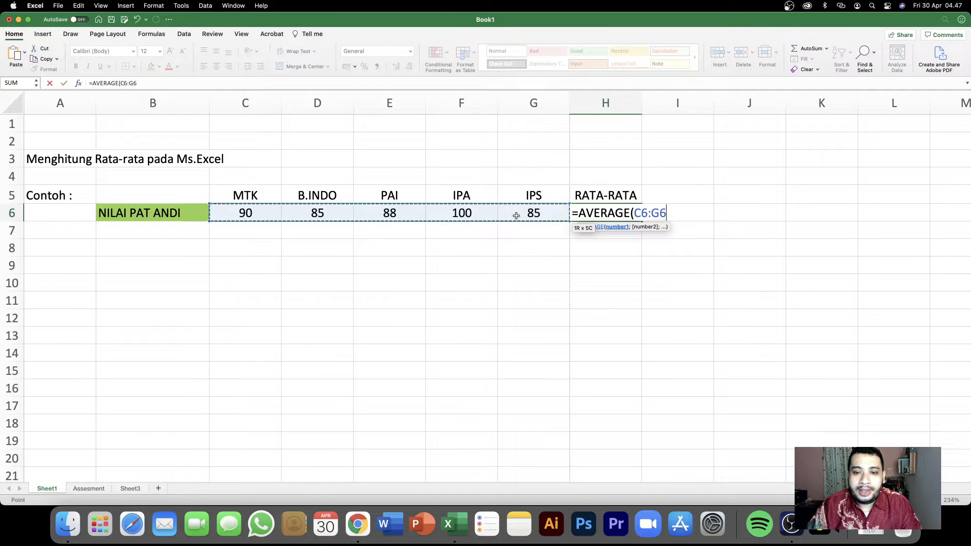
drag(516, 216, 516, 215)
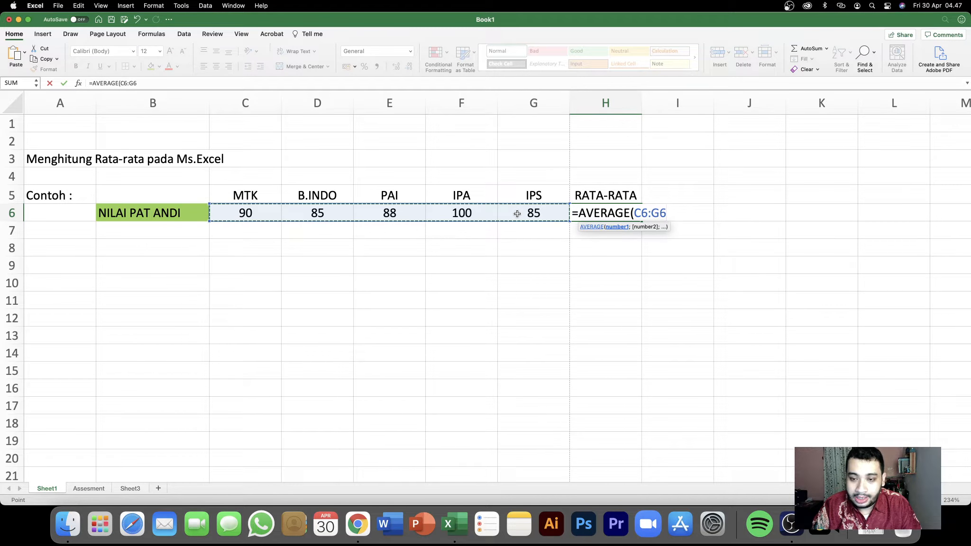
text())
key(Return)
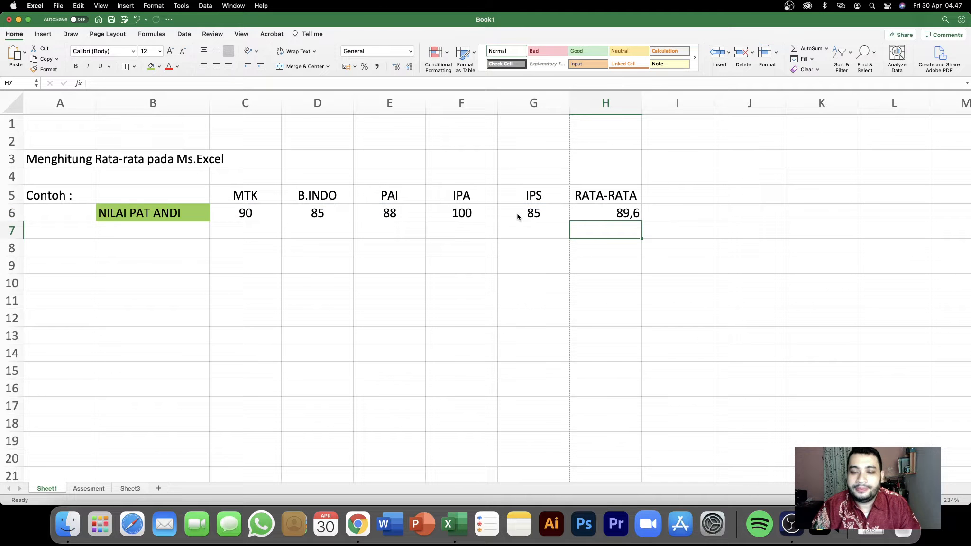
click(619, 214)
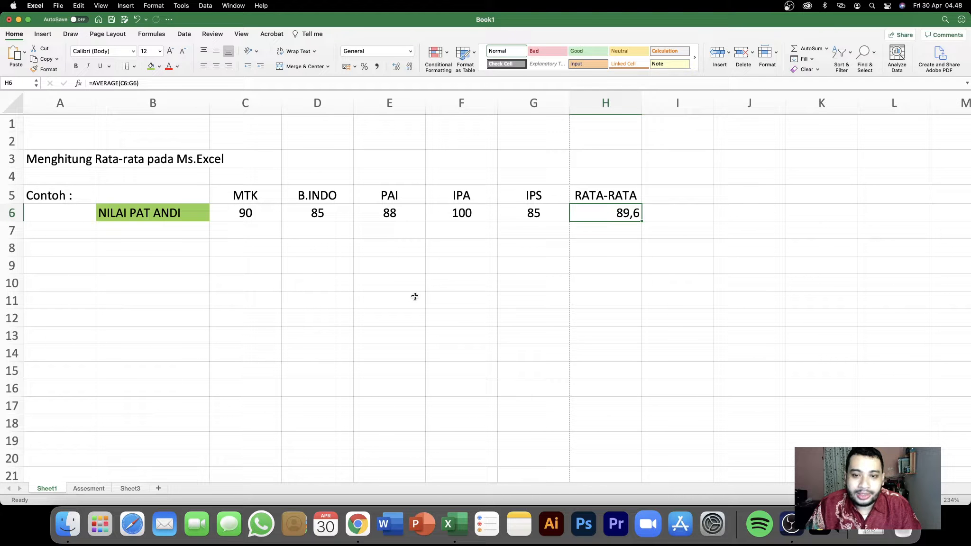
click(271, 264)
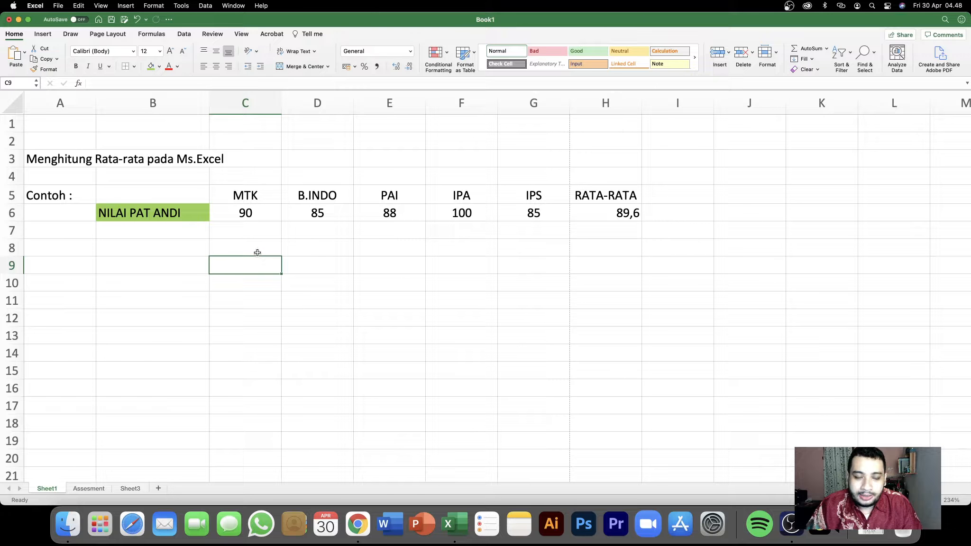
click(119, 287)
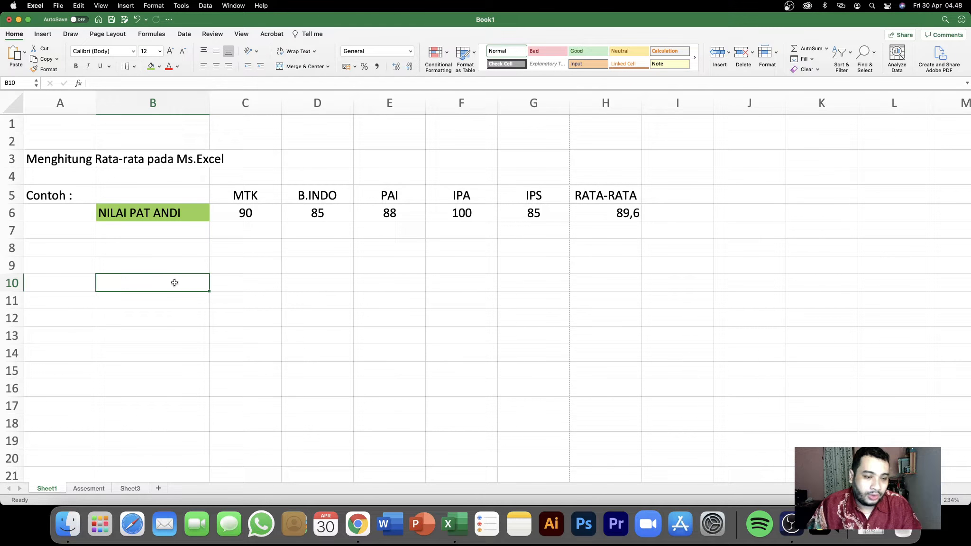
click(171, 313)
click(156, 285)
click(338, 282)
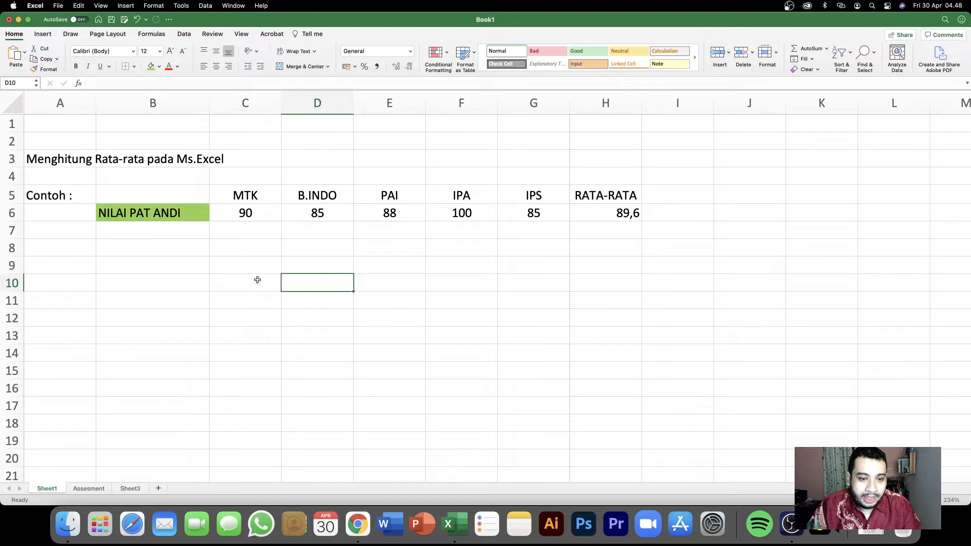
click(241, 283)
click(306, 321)
click(479, 287)
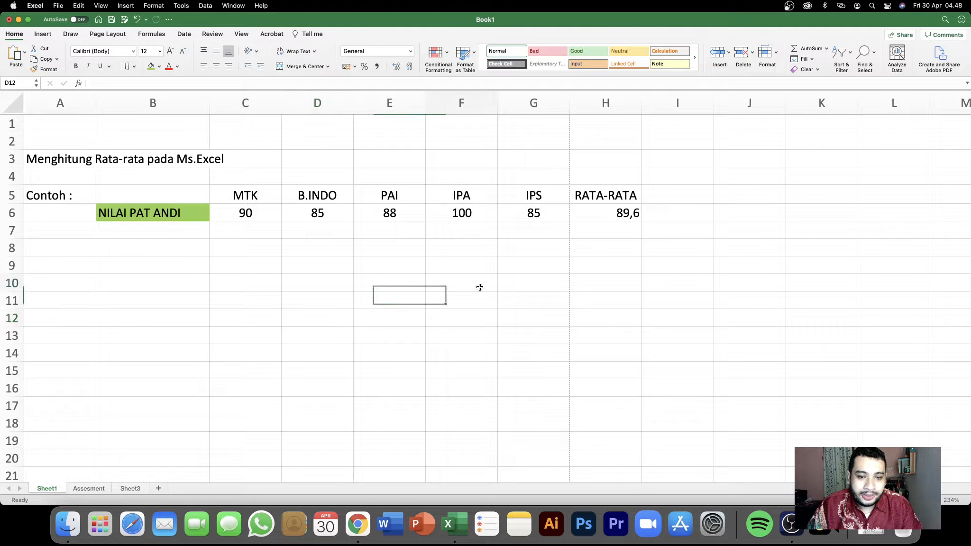
click(237, 293)
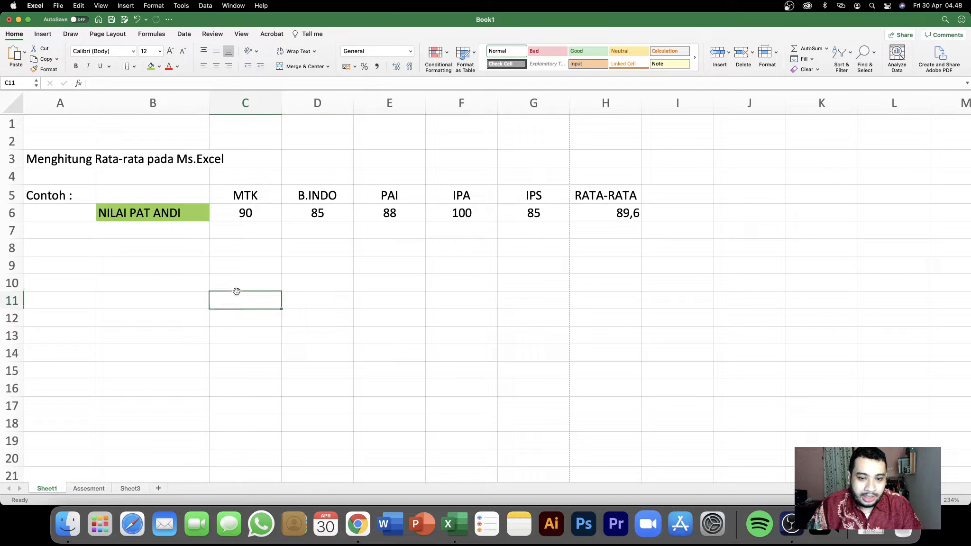
click(320, 319)
click(527, 299)
click(607, 289)
click(243, 288)
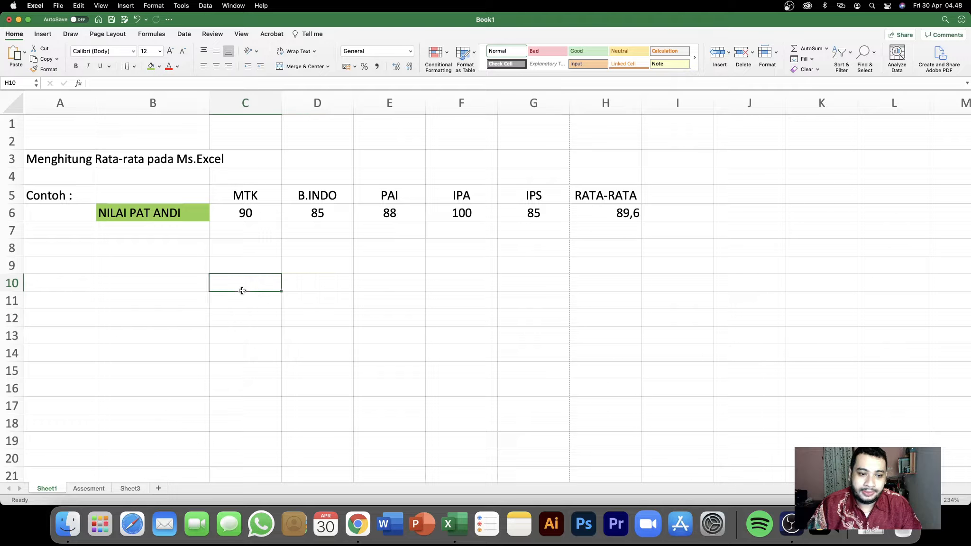
click(270, 302)
click(267, 287)
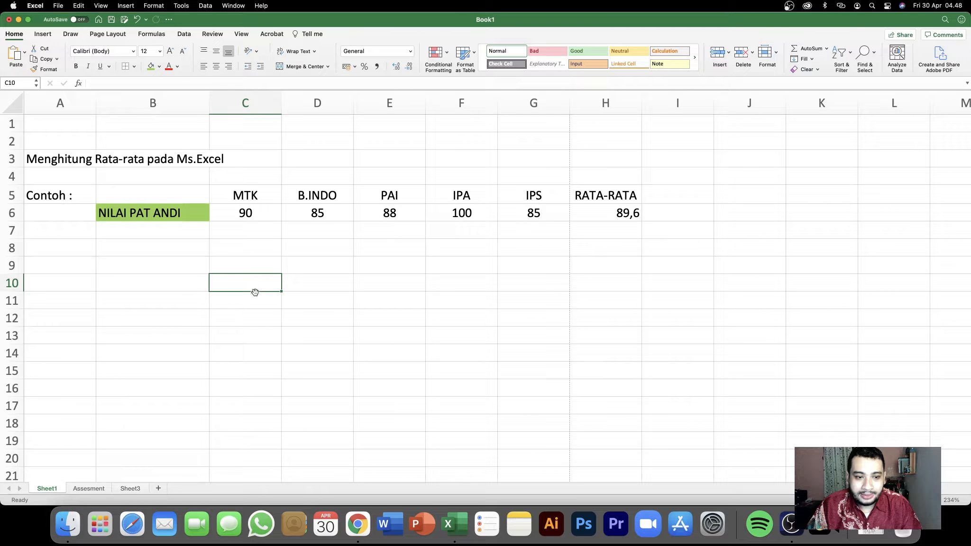
click(251, 313)
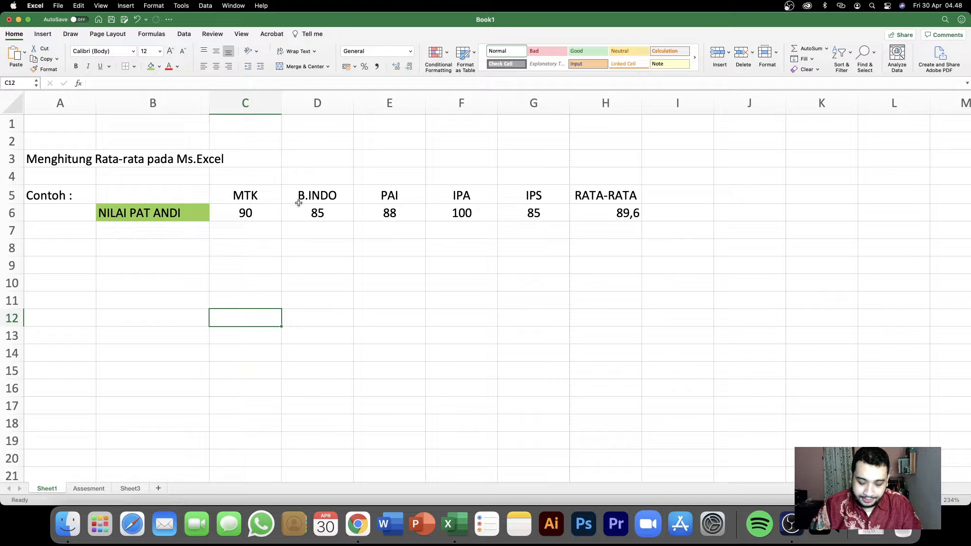
Step: Examine how the score table on Sheet1 looks in the print preview, and close it without printing
key(super+p)
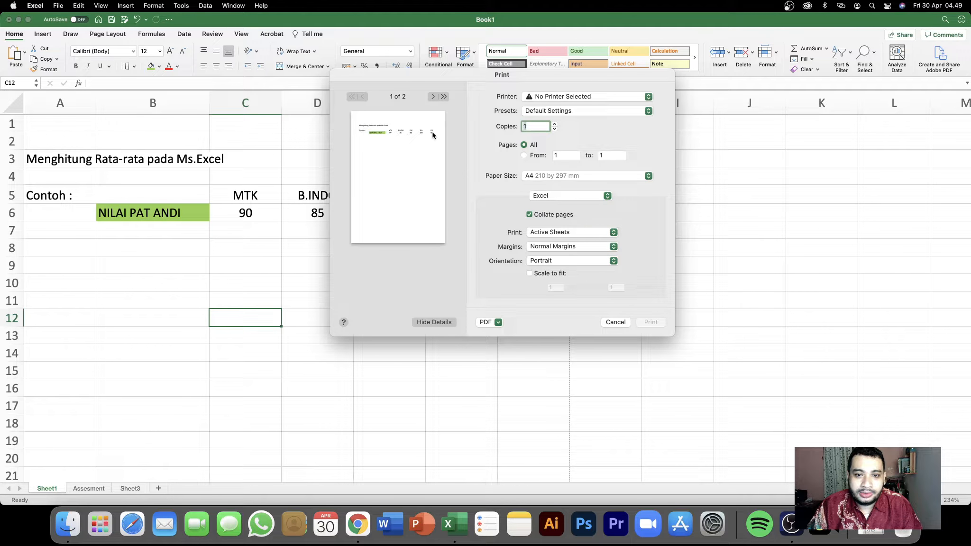
click(616, 322)
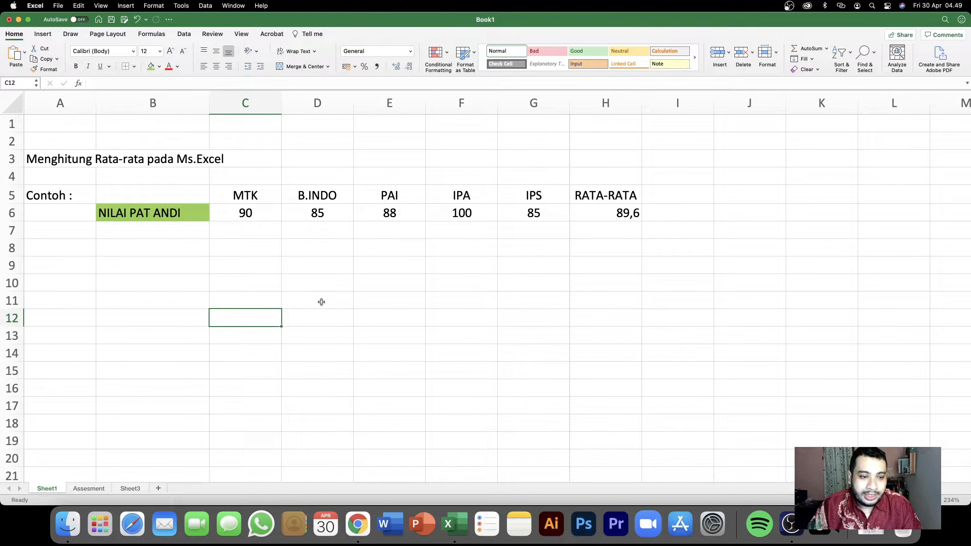
click(305, 299)
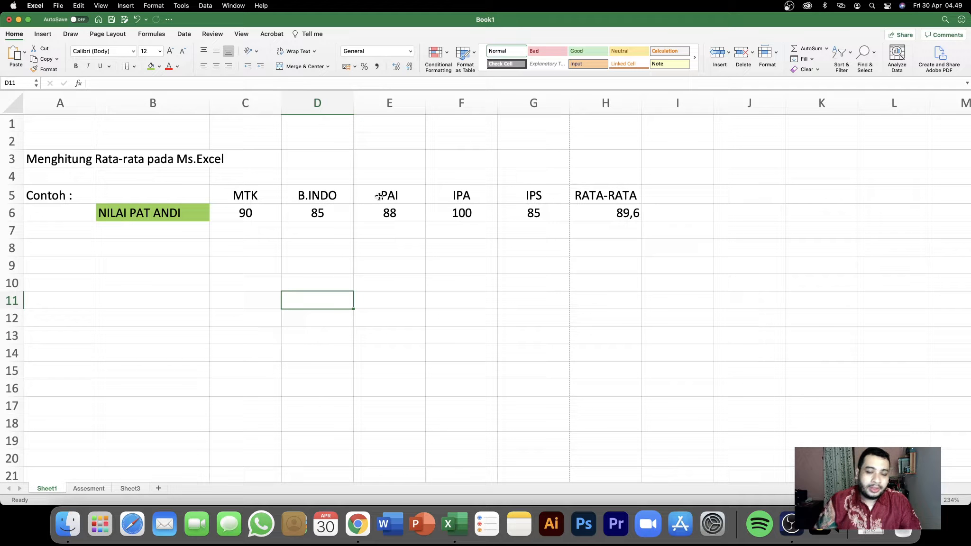
Step: Apply All Borders to the score table in C5:H6, from the MTK heading to the RATA-RATA value
click(252, 231)
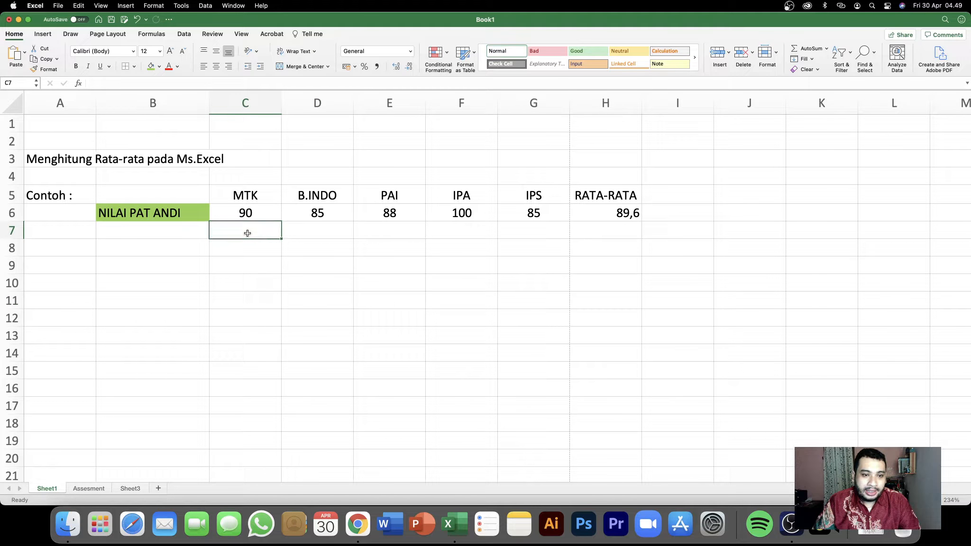
click(232, 197)
drag(232, 198, 600, 219)
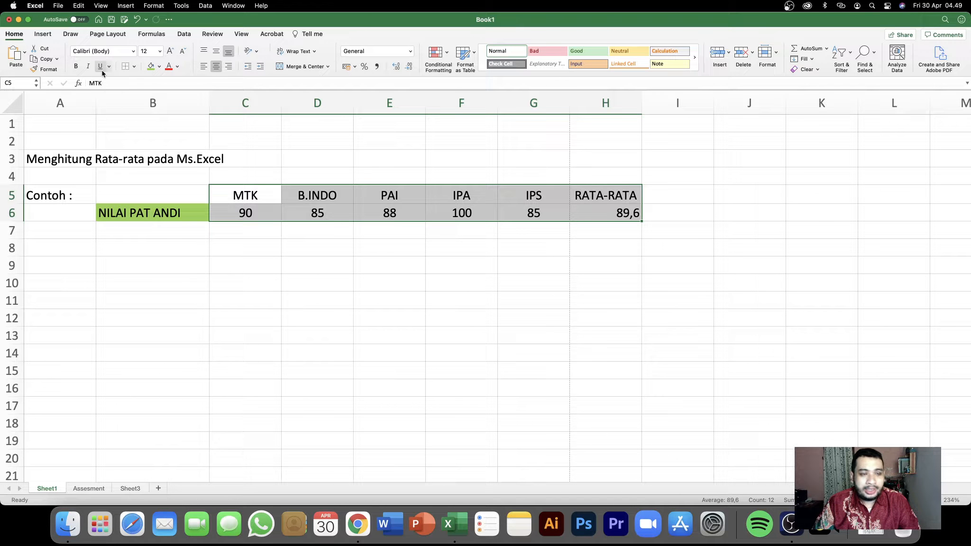
click(134, 67)
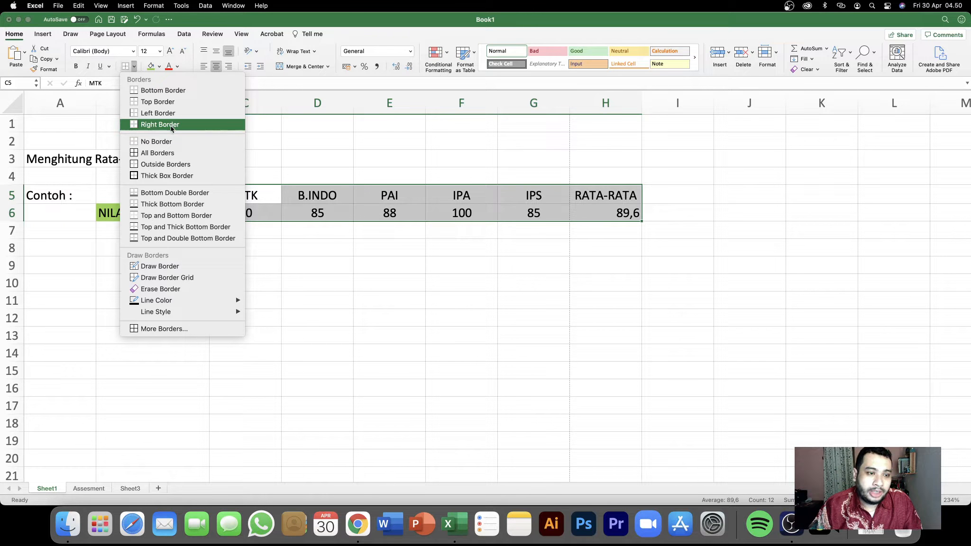
click(137, 154)
drag(327, 265, 327, 273)
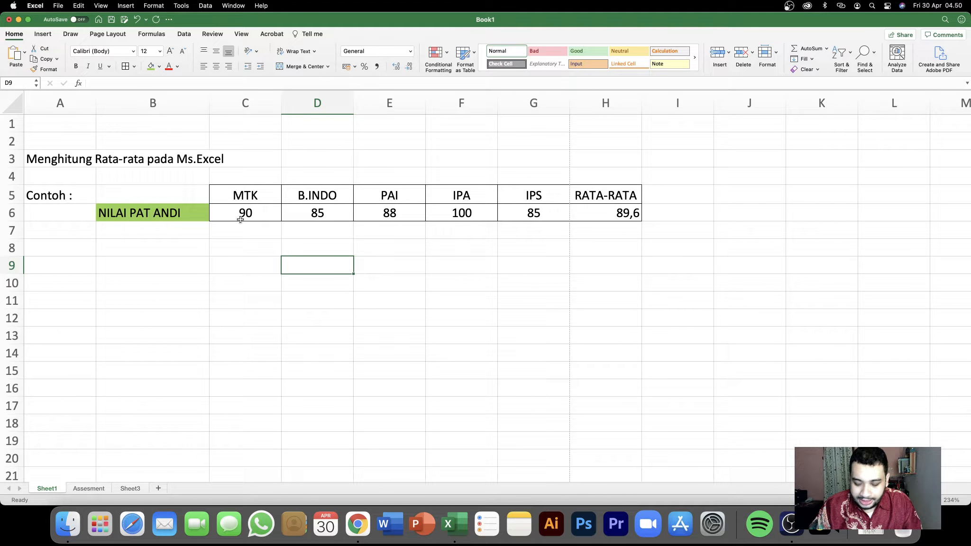
Step: Check the bordered score table in the print preview and leave it without printing
key(super+p)
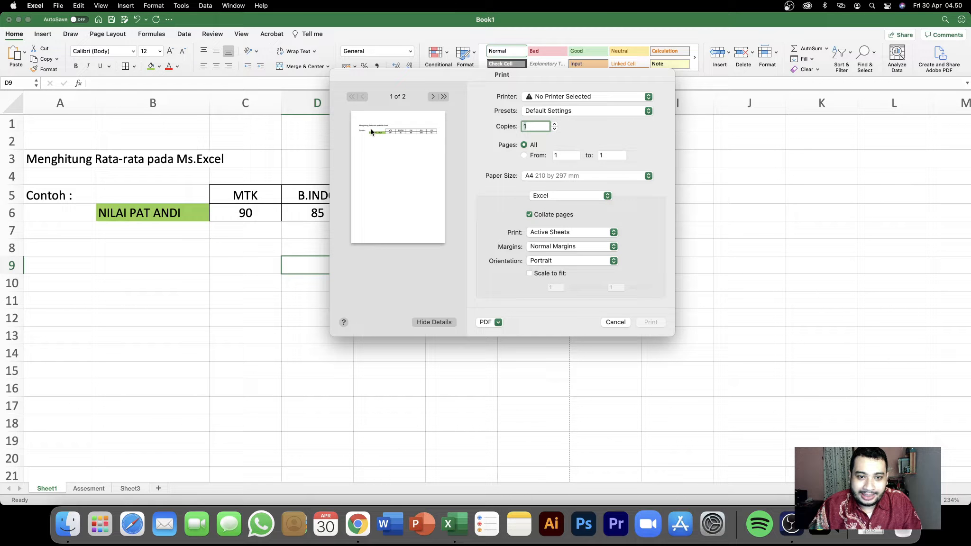
click(616, 322)
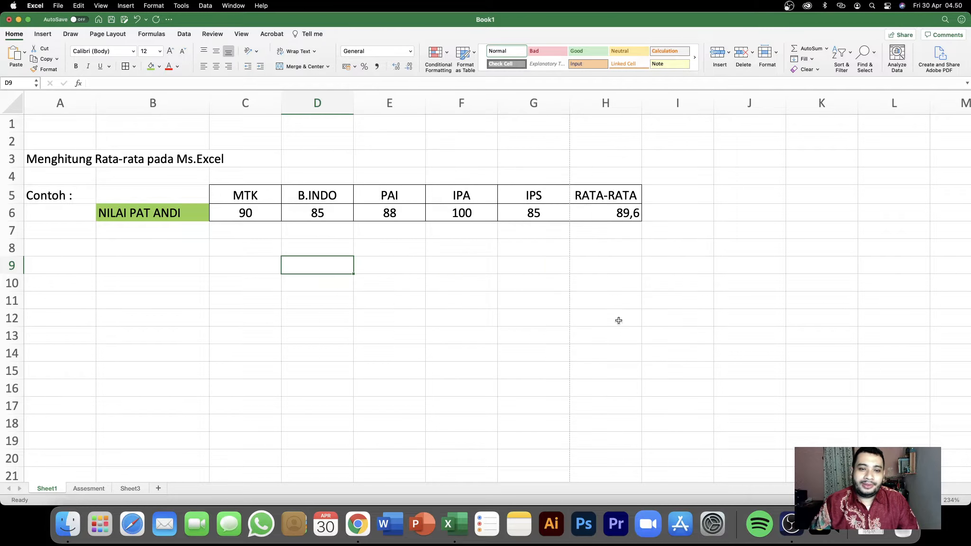
click(279, 320)
Step: Enter the sample values 1 in cell C11 and 2 in cell D11, below the score table
click(246, 298)
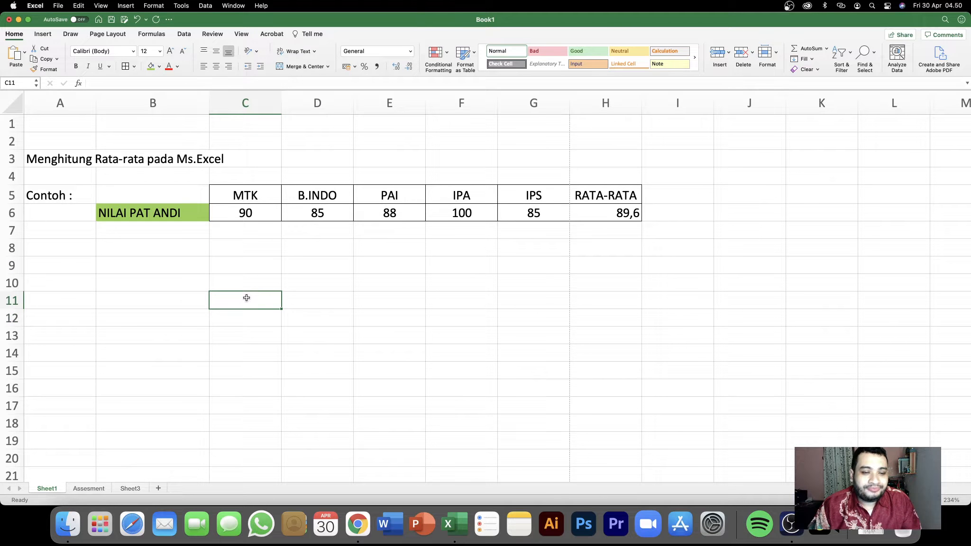
scroll(247, 298, down, 1)
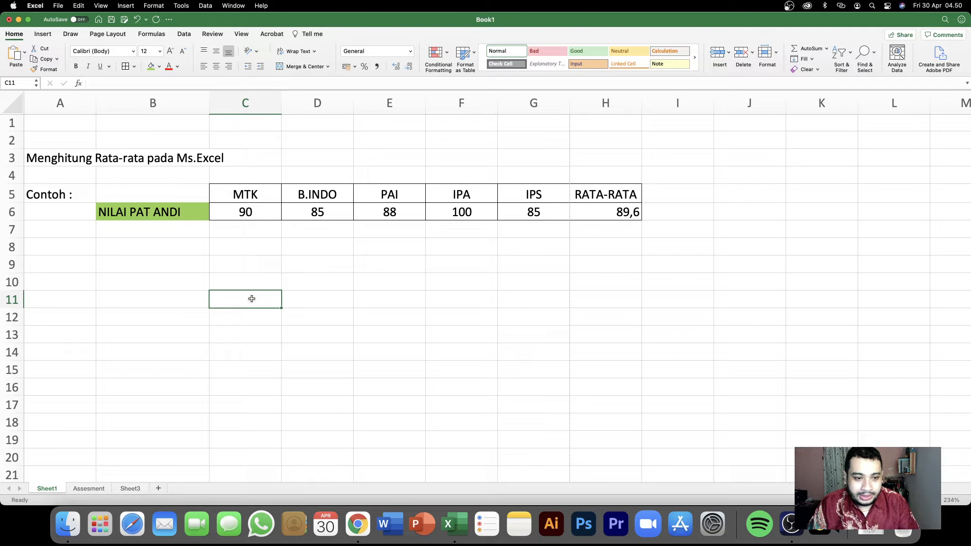
text(1)
click(319, 302)
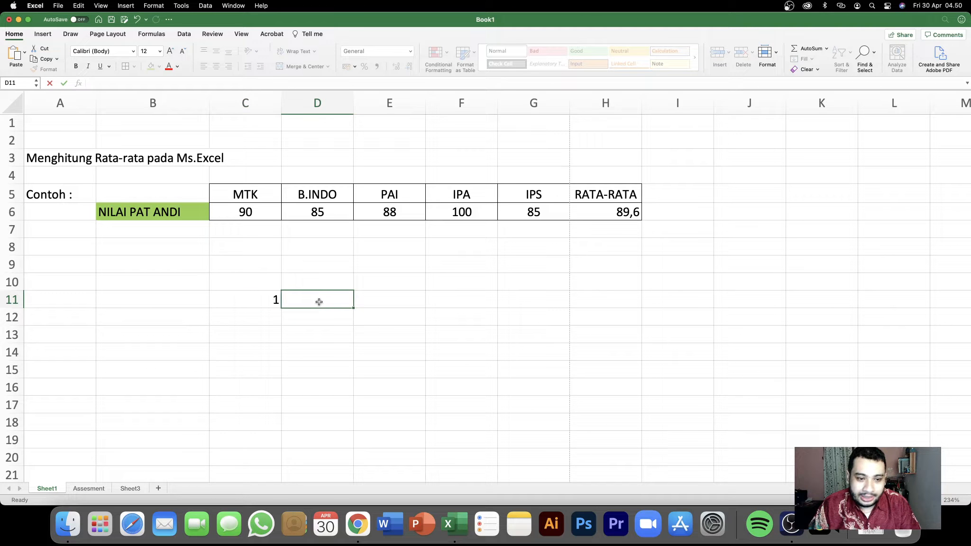
text(2)
key(Return)
click(255, 294)
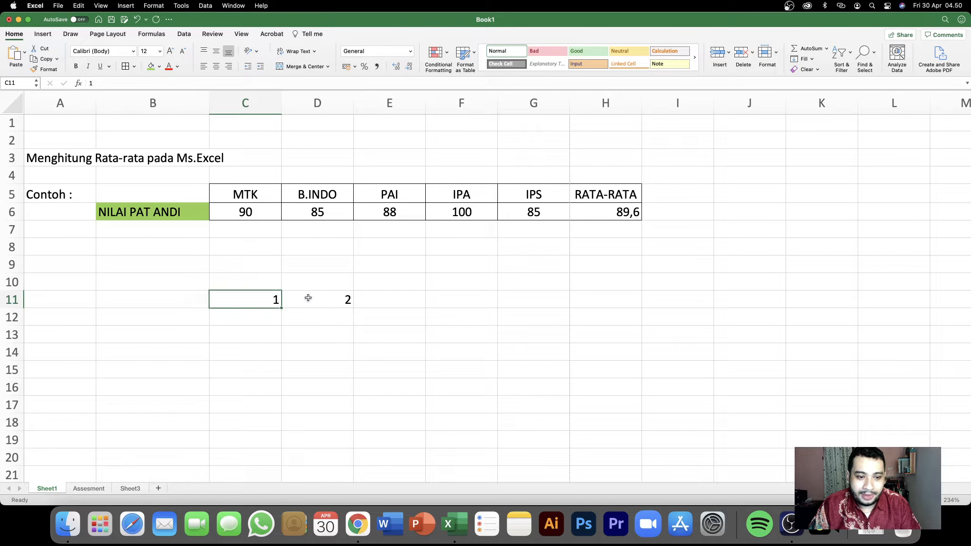
click(308, 297)
drag(264, 290, 318, 295)
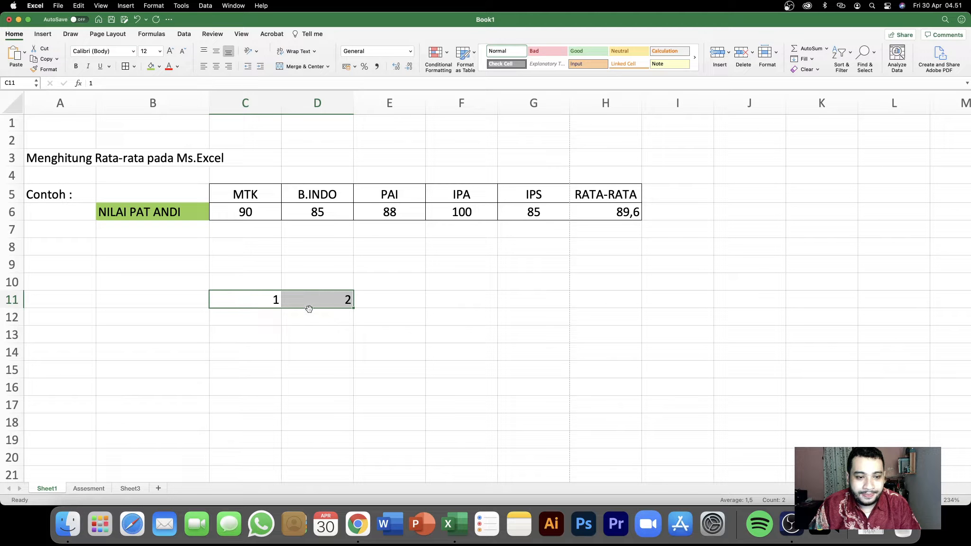
click(309, 310)
click(266, 301)
click(293, 300)
click(264, 297)
click(297, 299)
drag(256, 299, 299, 299)
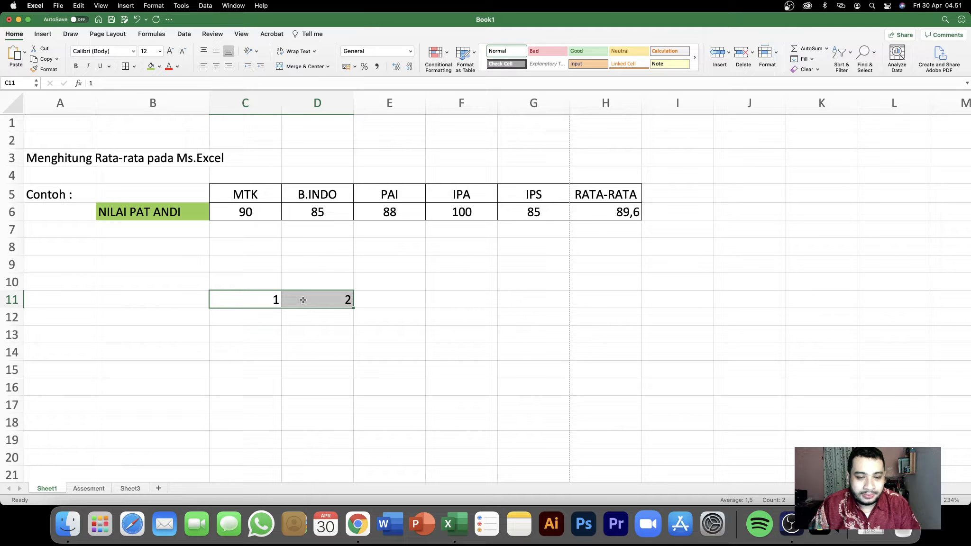
click(288, 332)
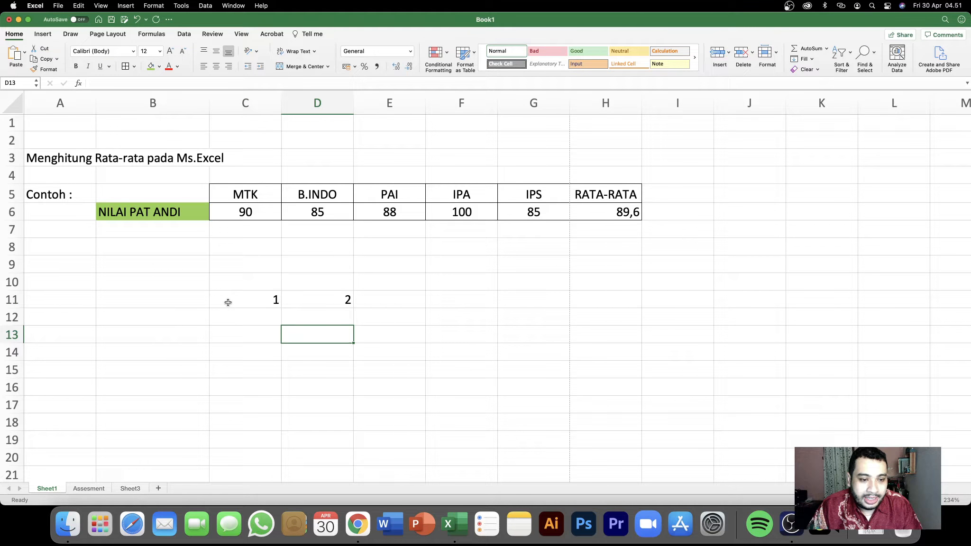
Step: Merge and center cells C11:D11, accepting that only the upper-left value is kept
drag(230, 301, 321, 302)
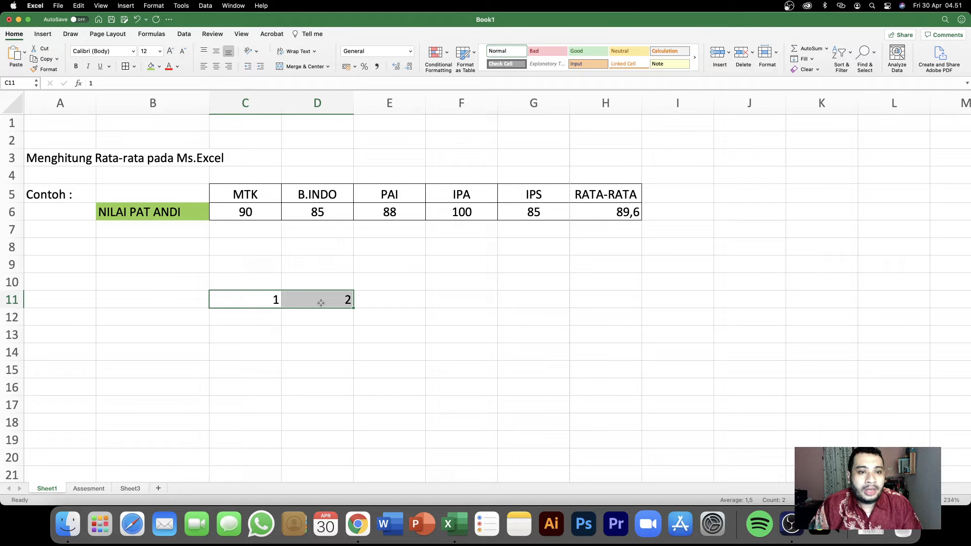
click(305, 69)
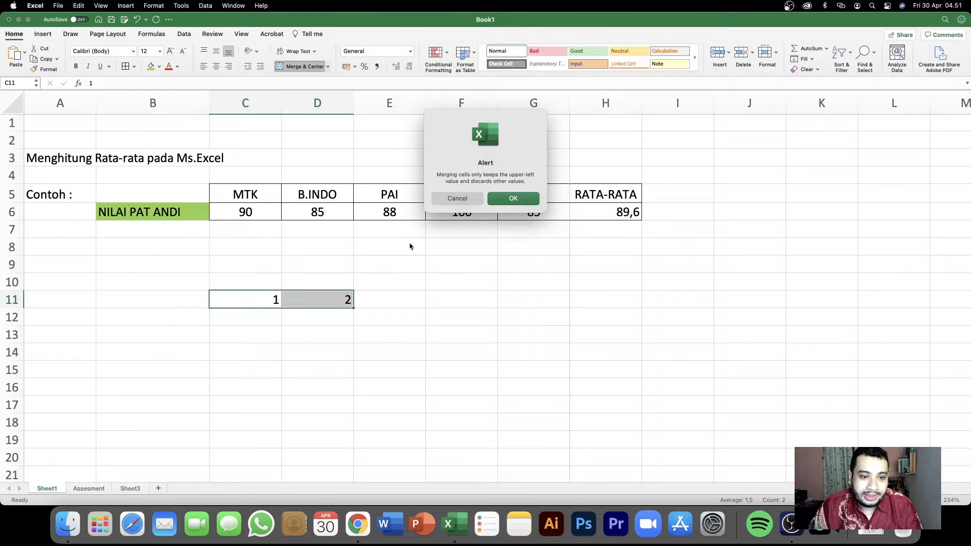
click(502, 199)
click(361, 340)
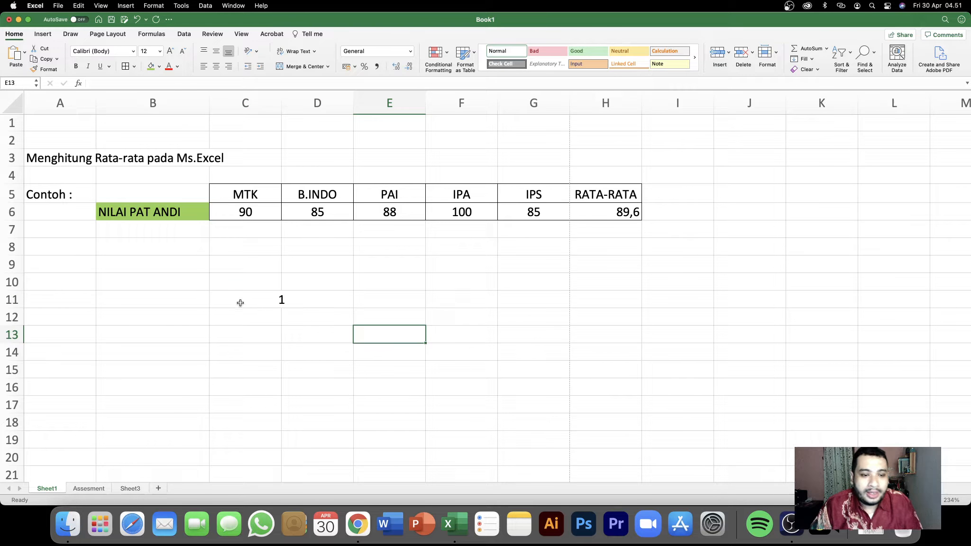
Step: Examine how the merged cell C11:D11 selects as one block compared with the separate cells above and below it
click(224, 300)
click(267, 321)
click(306, 319)
click(247, 284)
click(300, 284)
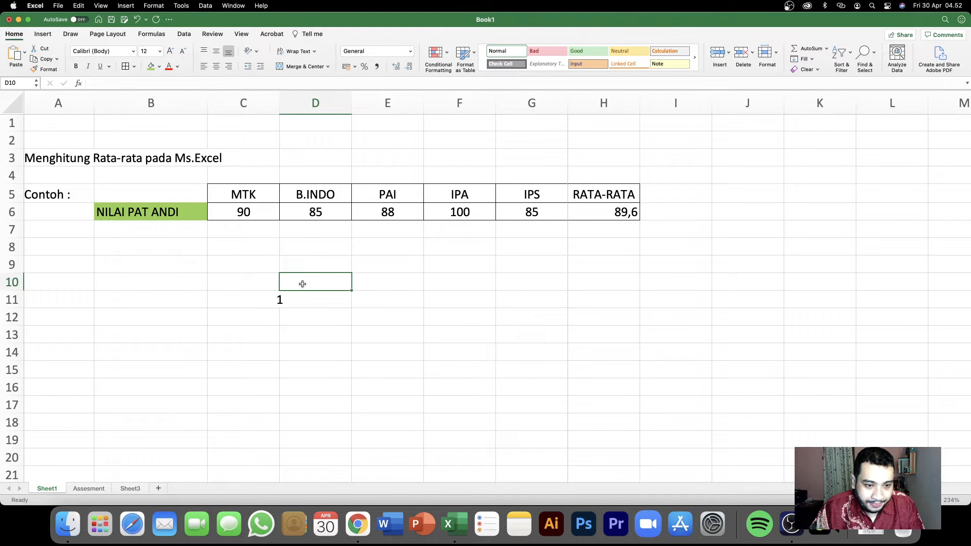
click(259, 299)
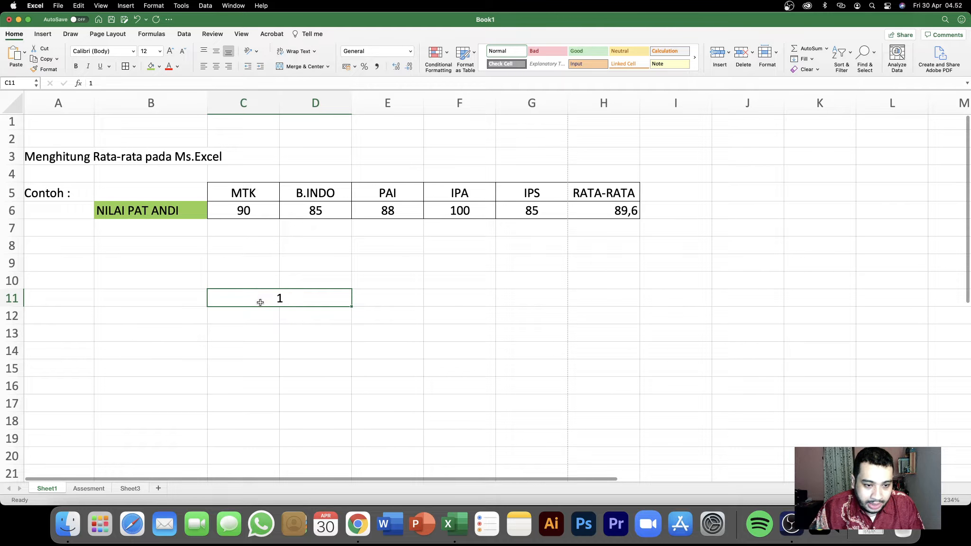
click(258, 267)
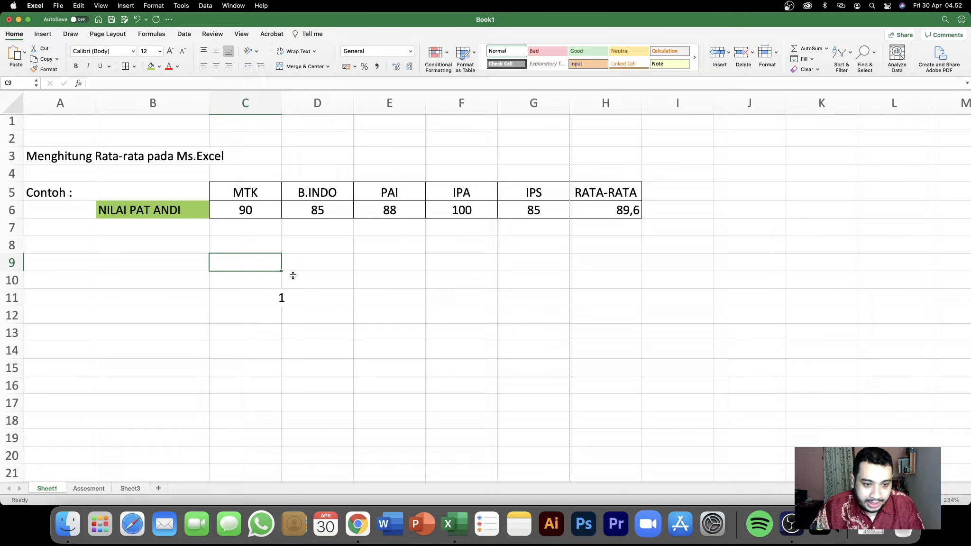
click(300, 279)
click(263, 279)
click(313, 284)
click(260, 283)
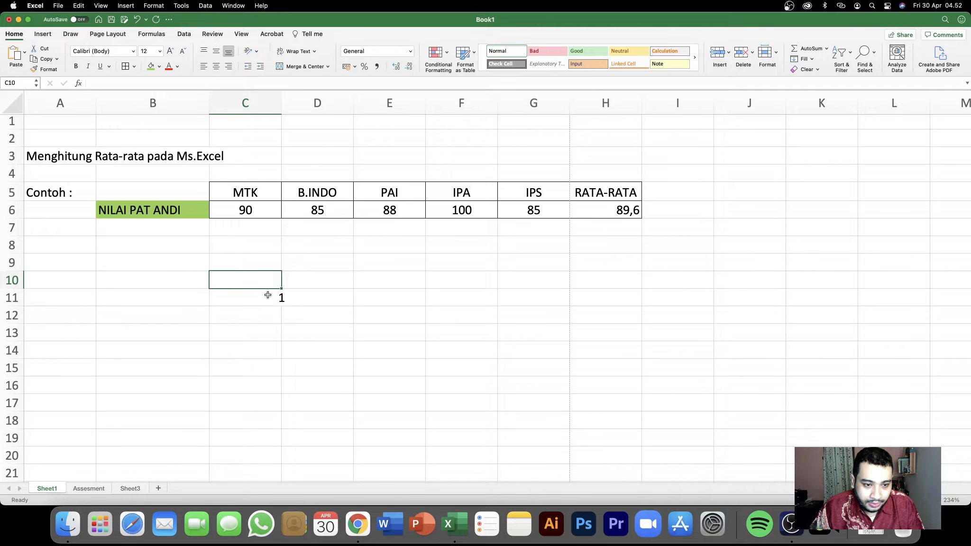
Step: Unmerge cells C11:D11 below the score table
click(266, 297)
scroll(281, 296, down, 1)
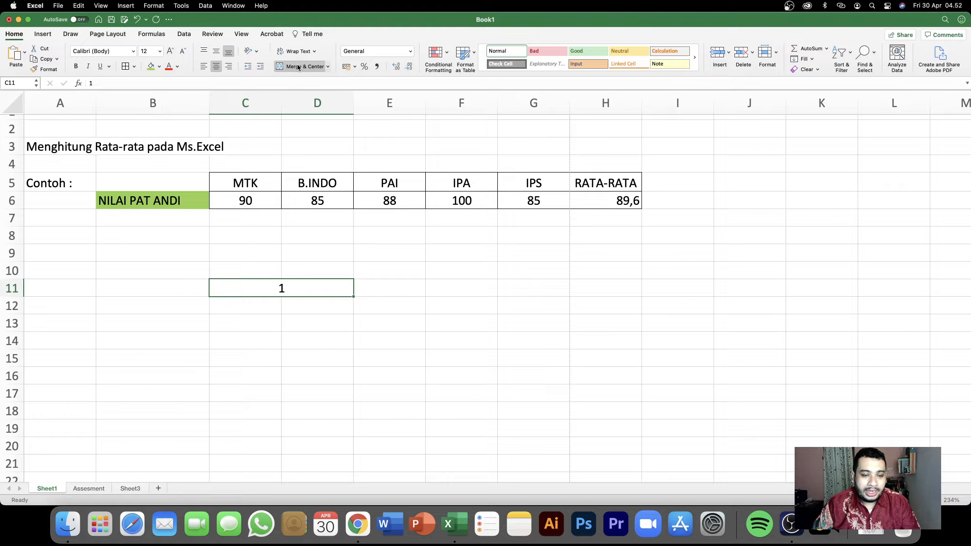
click(311, 303)
click(308, 288)
click(299, 68)
click(374, 351)
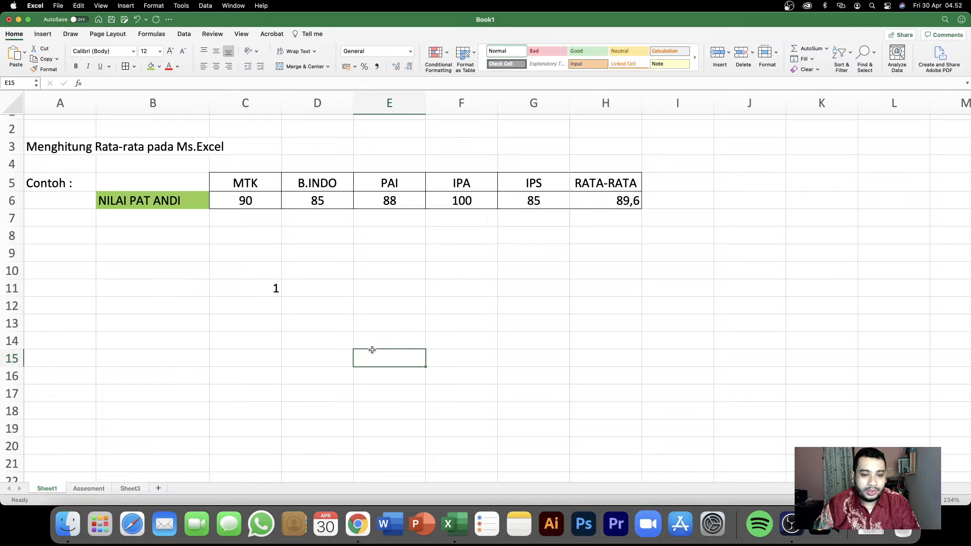
Step: Examine C11 and D11 as individually selectable cells after the unmerge
click(277, 289)
click(301, 289)
click(260, 289)
click(318, 290)
click(244, 292)
click(316, 291)
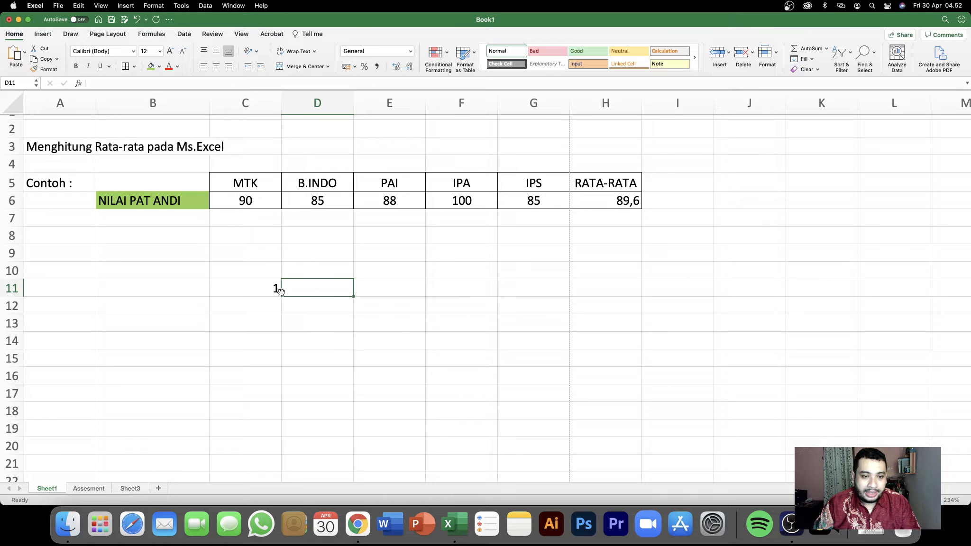
click(299, 306)
click(272, 288)
click(342, 290)
Step: Clear the sample value from cell C11
click(265, 286)
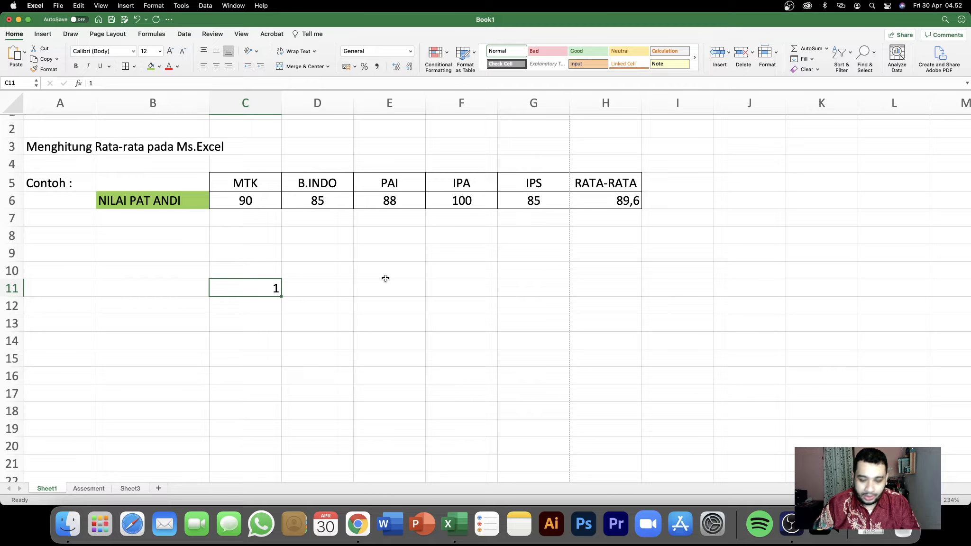
key(Delete)
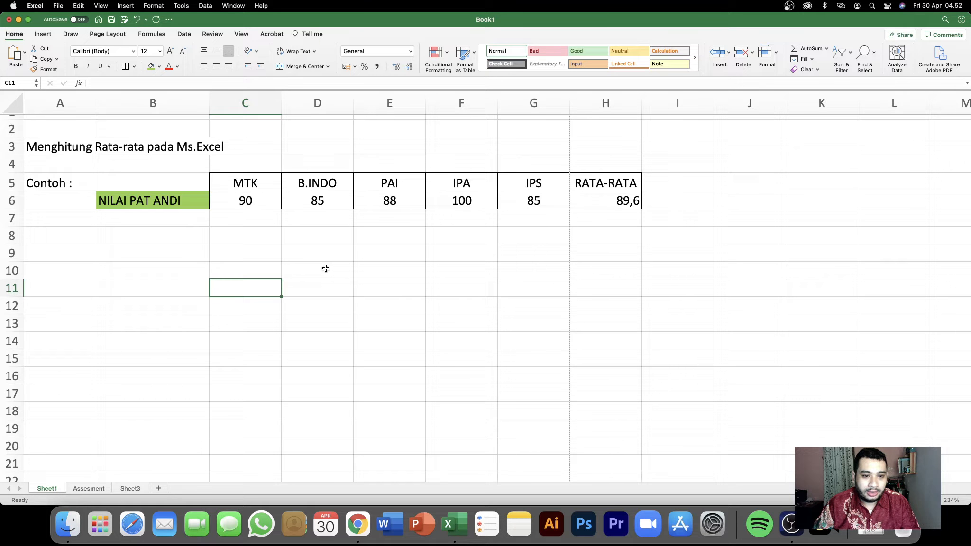
Step: Merge and center the vertical range D9:D12 and compare it with the cells below it
scroll(324, 267, down, 1)
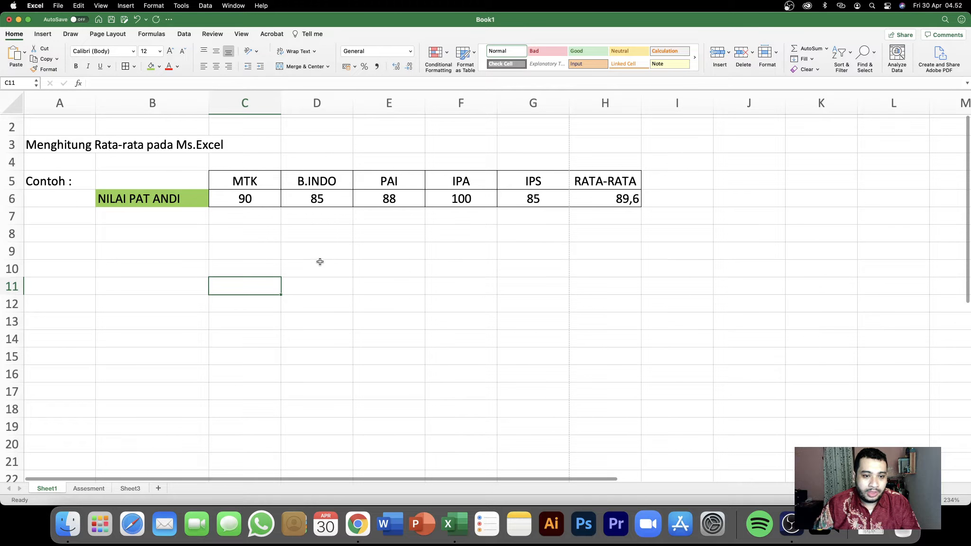
drag(316, 252, 314, 302)
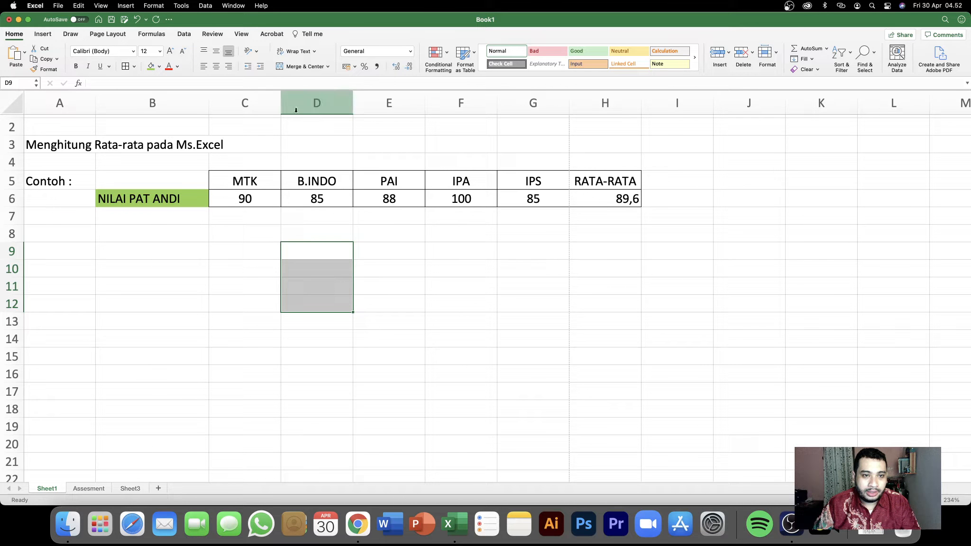
click(298, 66)
click(462, 326)
click(347, 294)
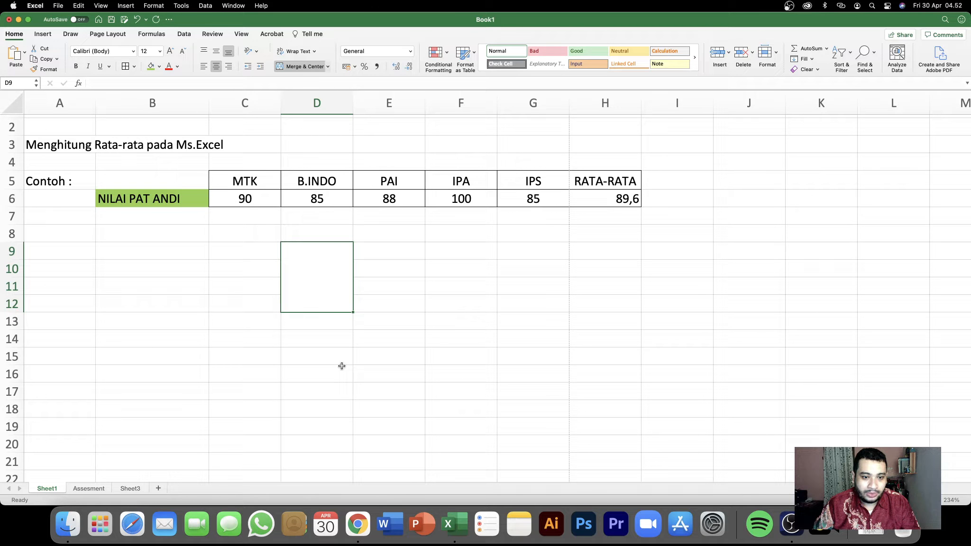
click(342, 366)
click(336, 301)
click(328, 337)
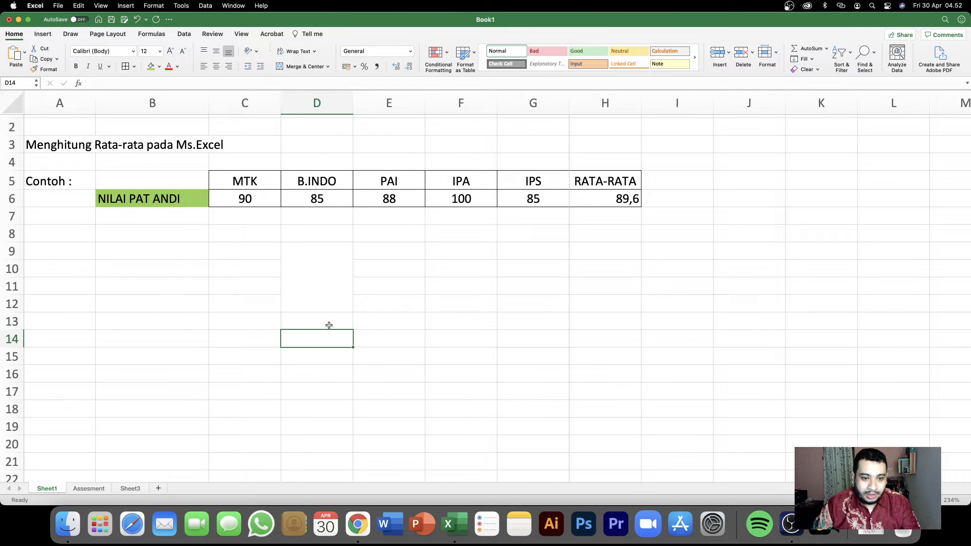
Step: Unmerge cells D9:D12 and check that its rows can be selected separately
click(325, 282)
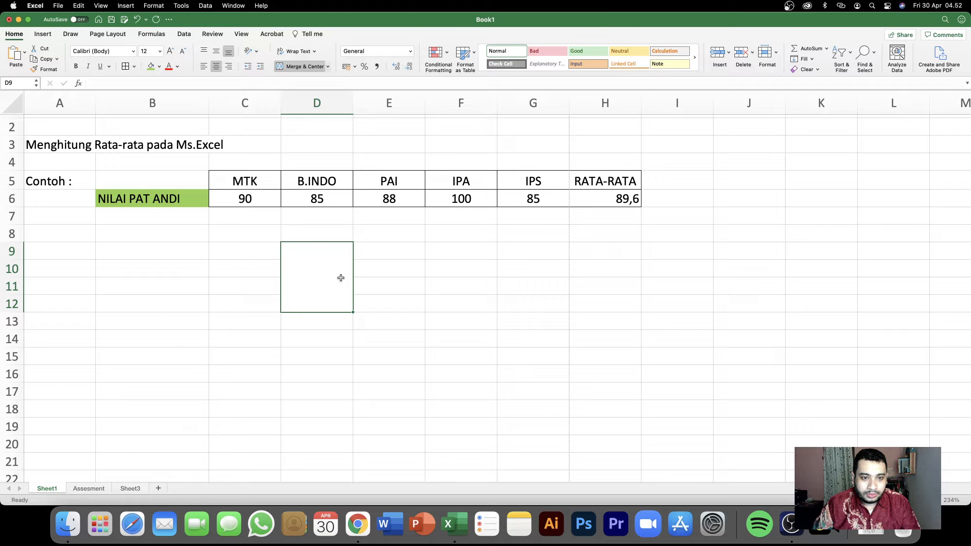
click(307, 70)
click(431, 301)
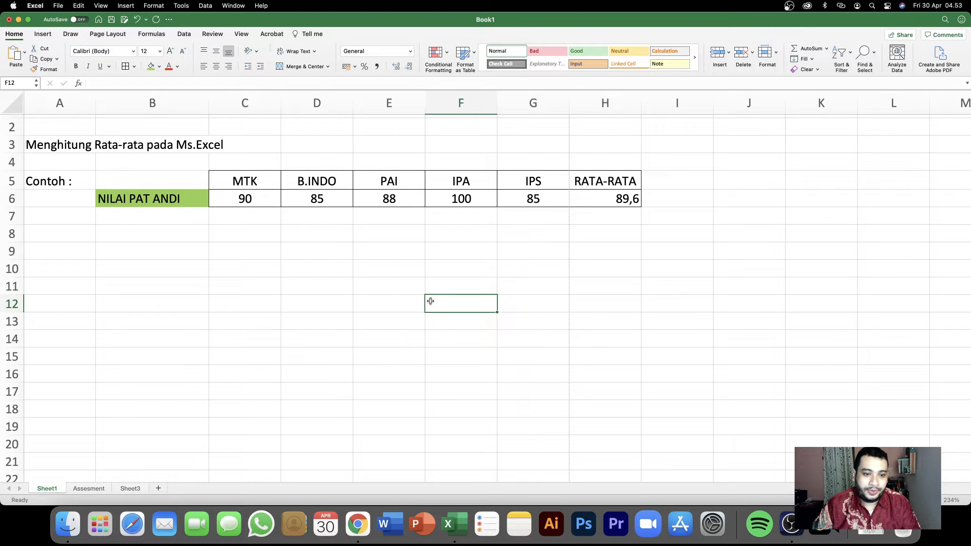
click(330, 255)
click(326, 271)
click(323, 300)
click(278, 325)
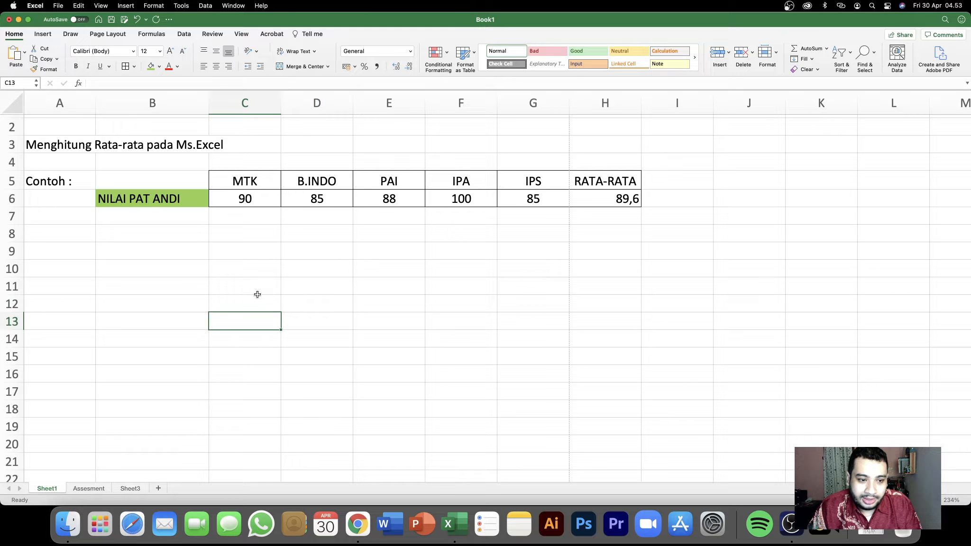
Step: Apply All Borders to the empty range B9:G18 below the score table
click(332, 280)
drag(244, 255, 611, 399)
click(310, 362)
mouse_move(188, 249)
mouse_down()
mouse_move(510, 353)
mouse_move(533, 401)
mouse_up()
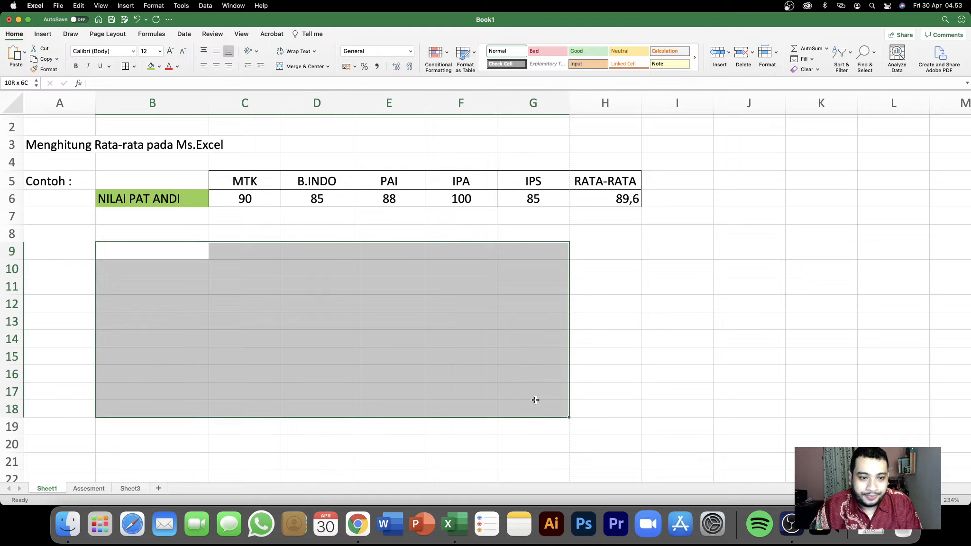
click(126, 67)
click(484, 360)
Step: Merge and center the bordered range B9:G18 into one large cell
drag(178, 247, 522, 402)
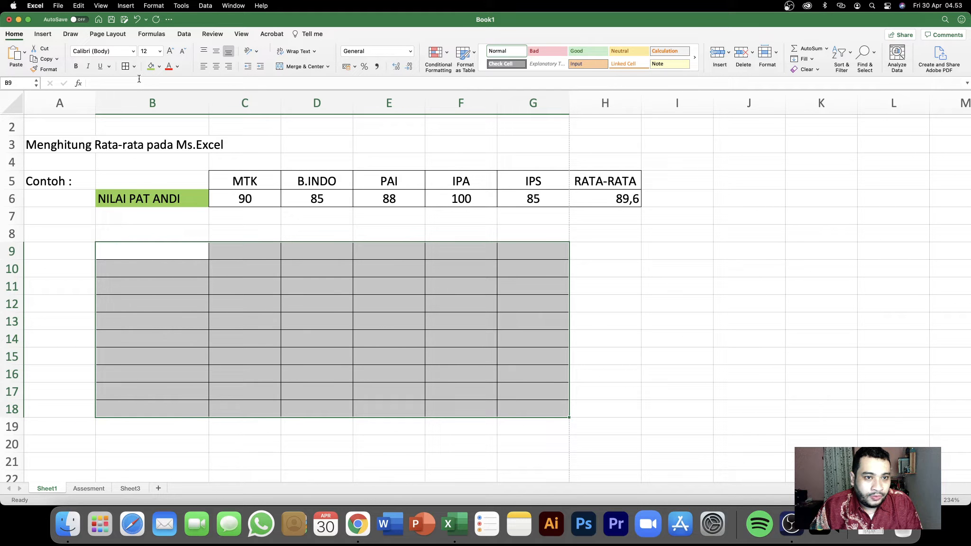
click(304, 66)
click(694, 269)
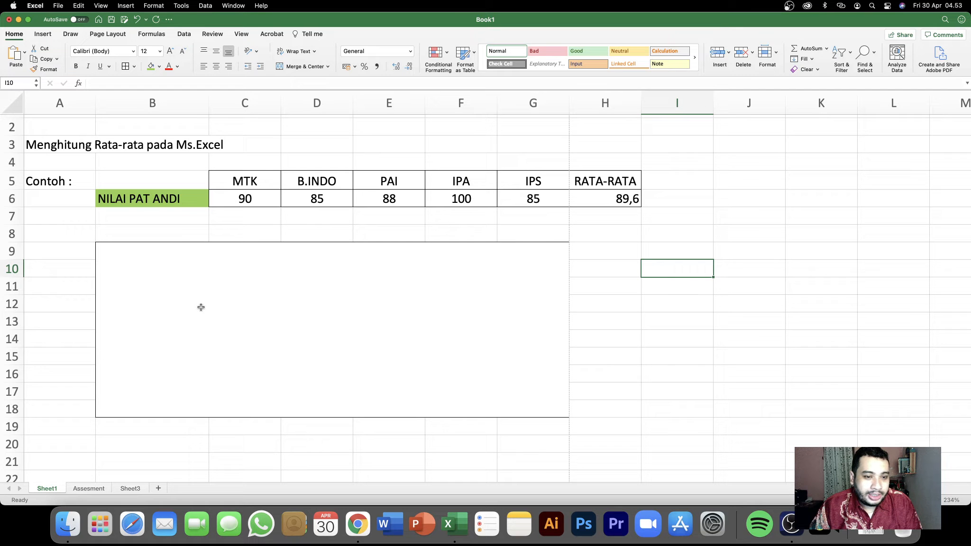
click(237, 309)
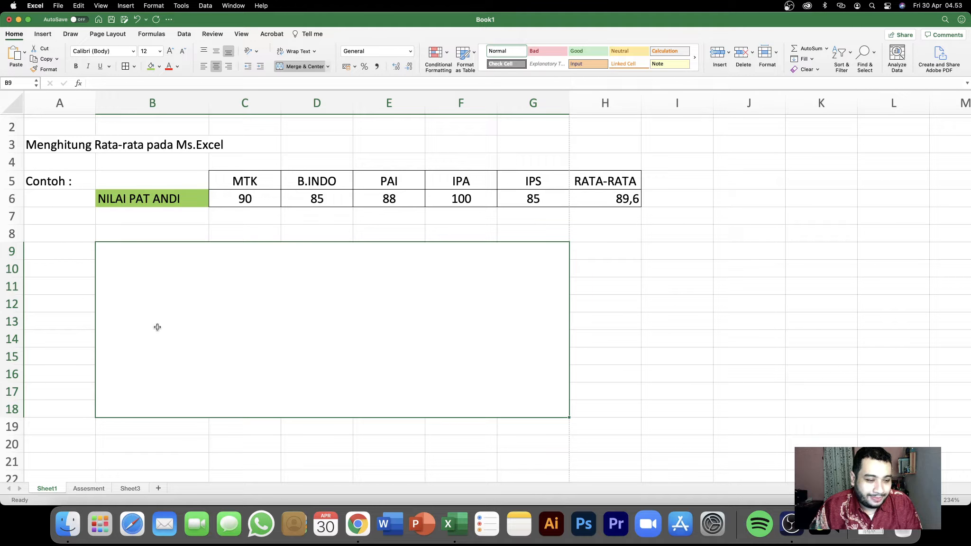
click(625, 286)
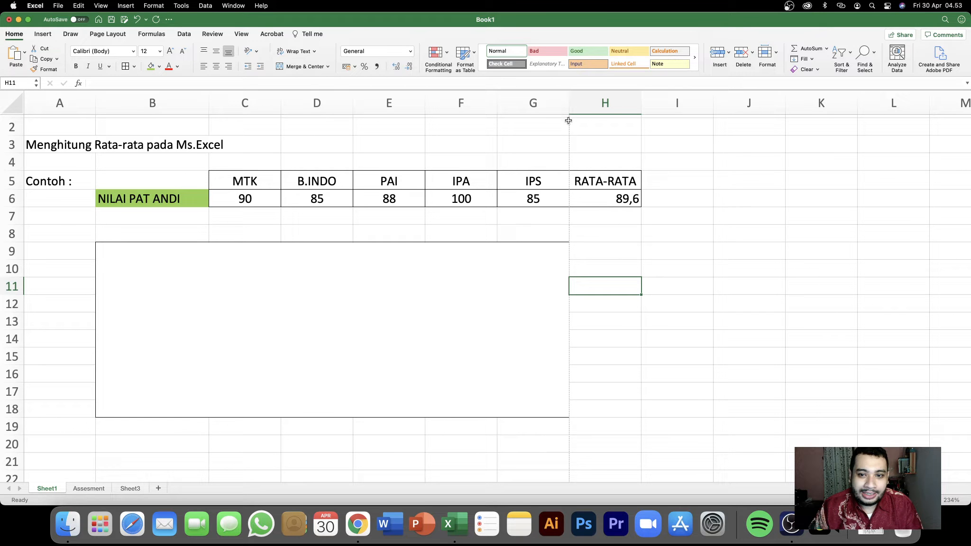
Step: Examine the extent of the page area by selecting A1:G48, and release the selection
scroll(568, 260, down, 7)
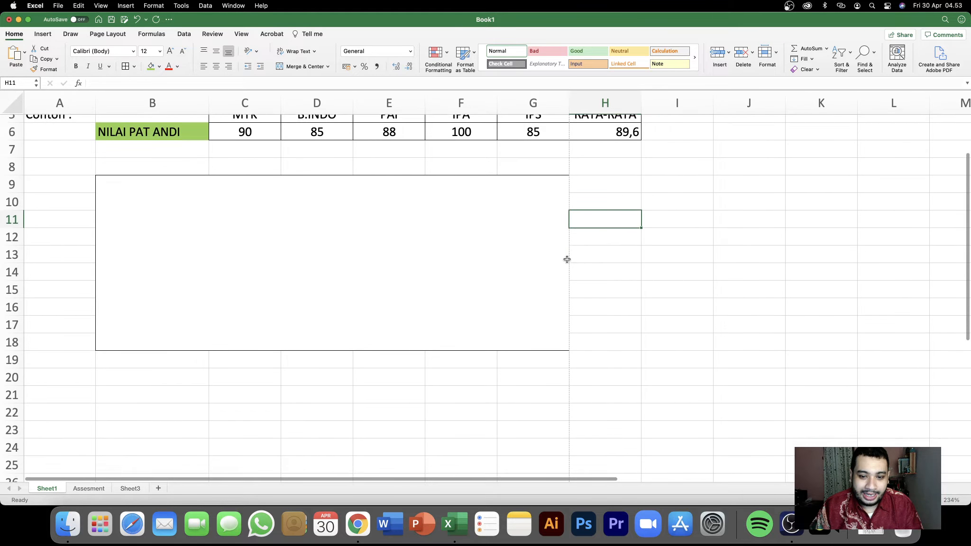
scroll(568, 259, down, 20)
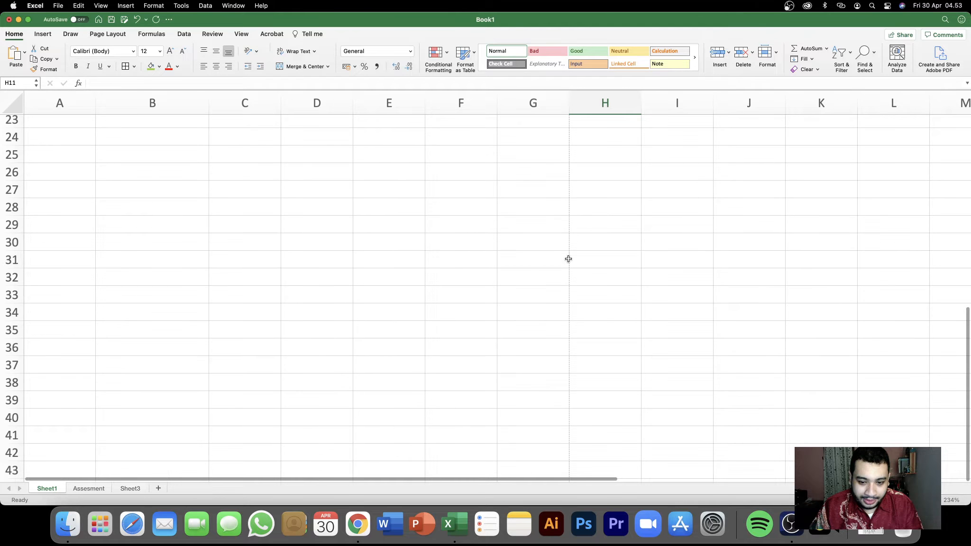
scroll(568, 259, down, 6)
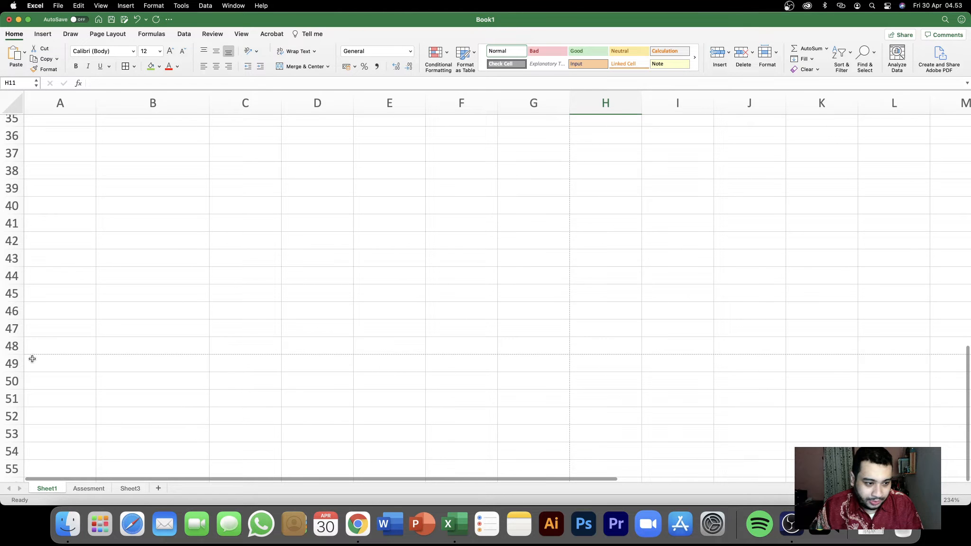
drag(530, 349, 38, 7)
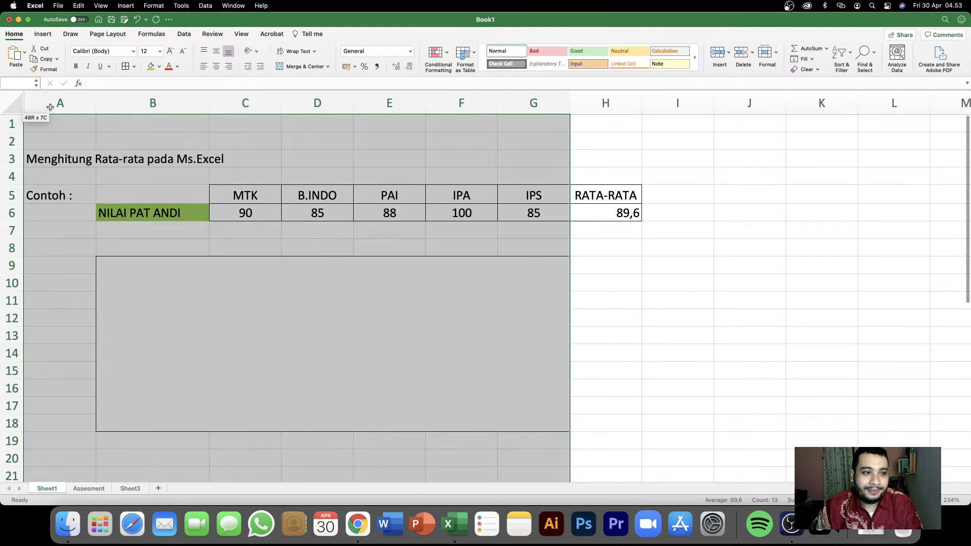
click(642, 294)
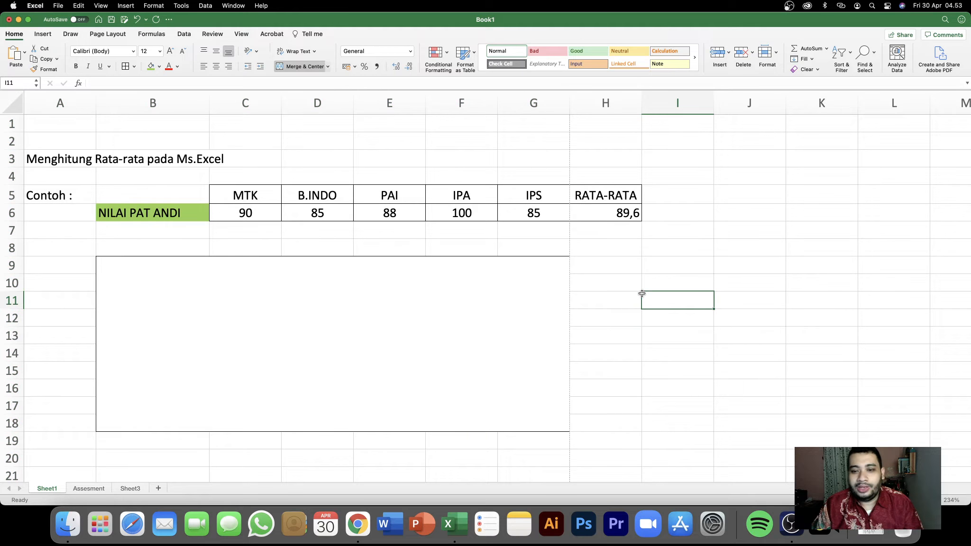
Step: Unmerge the large cell B9:G18 back into individual cells
click(545, 341)
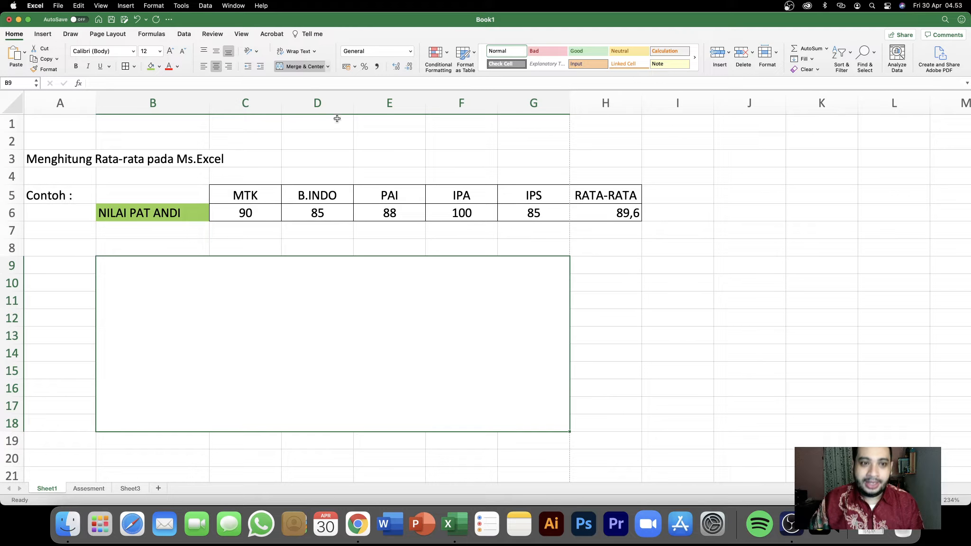
click(300, 70)
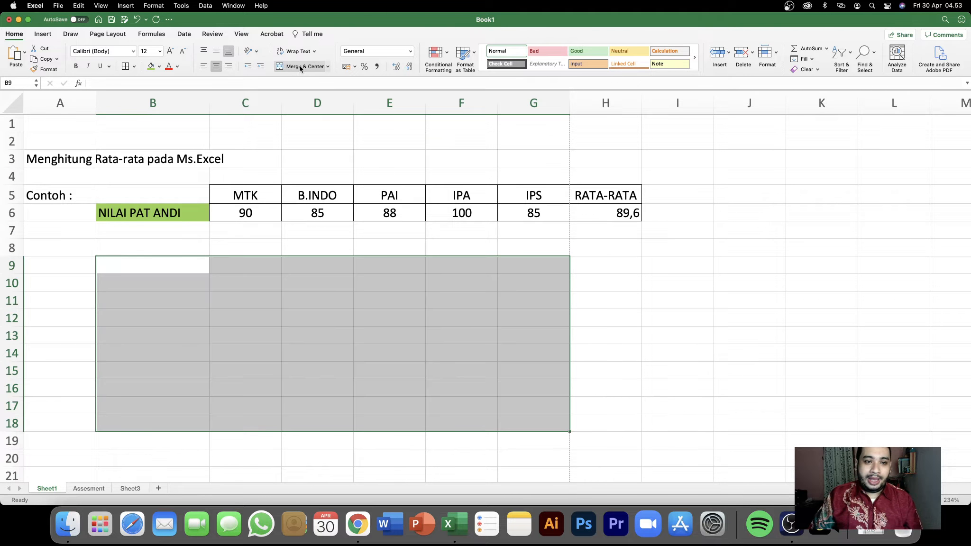
click(343, 300)
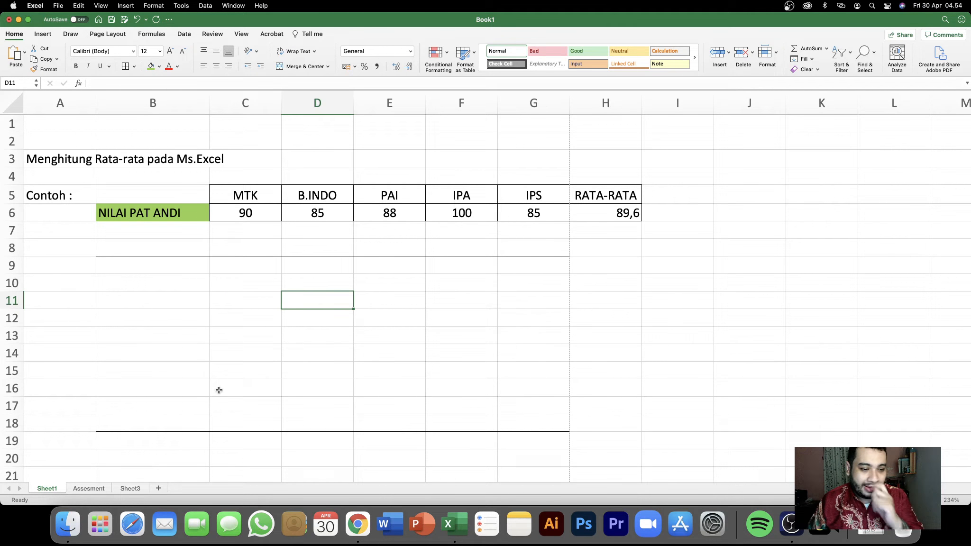
Step: Open the Assesment sheet and remove the stray border from cell K5 with No Border
click(90, 490)
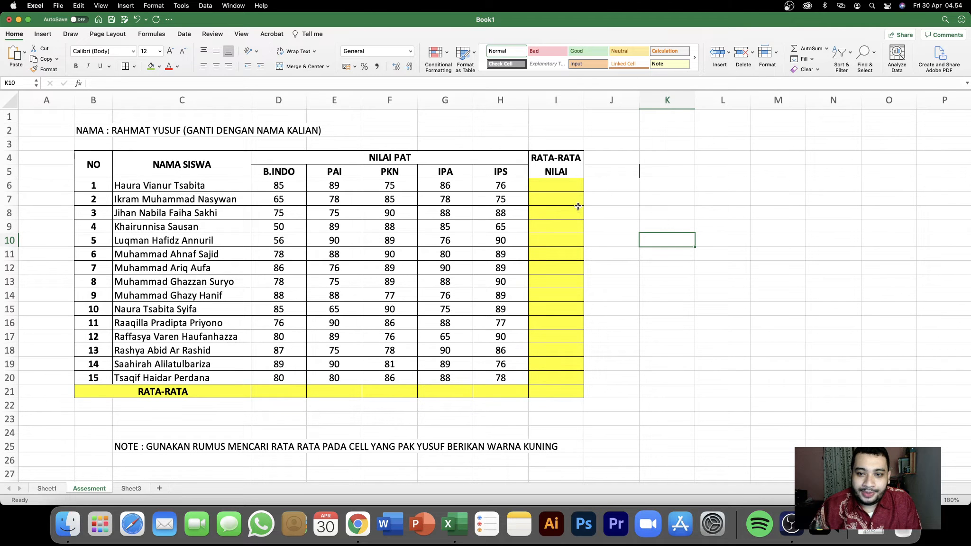
click(671, 169)
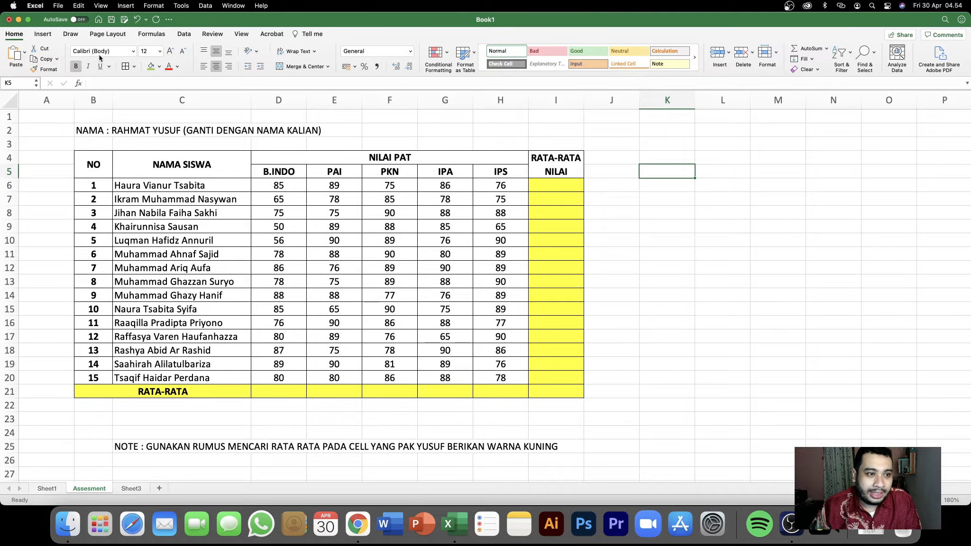
click(129, 70)
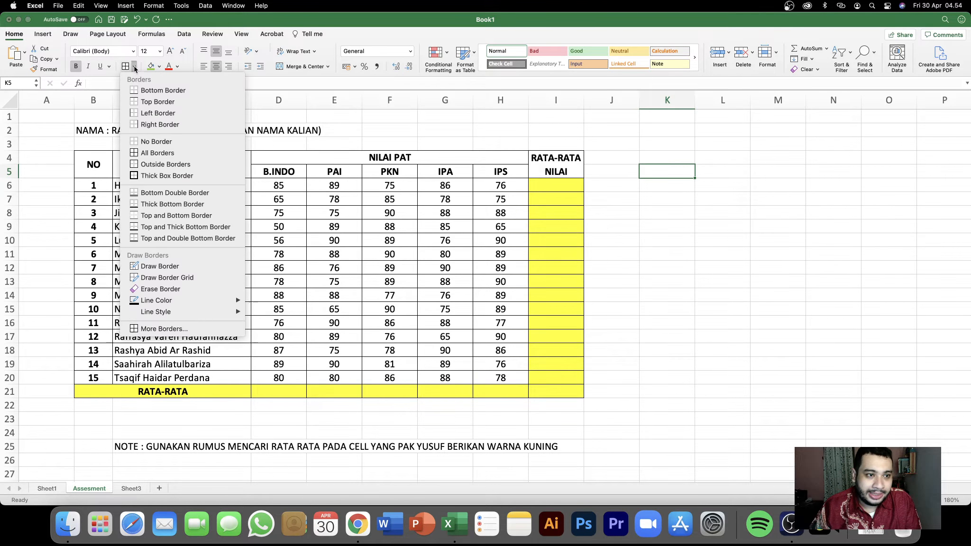
click(138, 138)
click(666, 234)
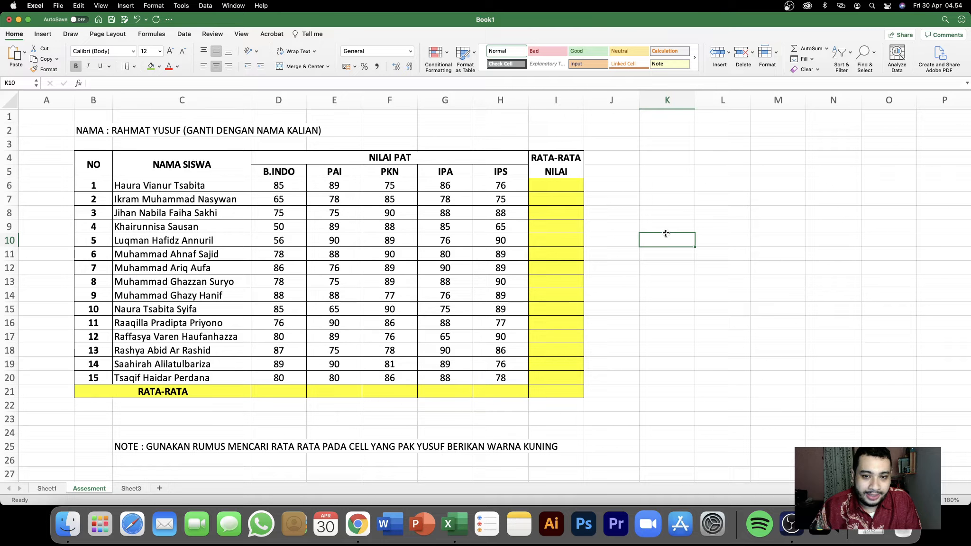
click(666, 157)
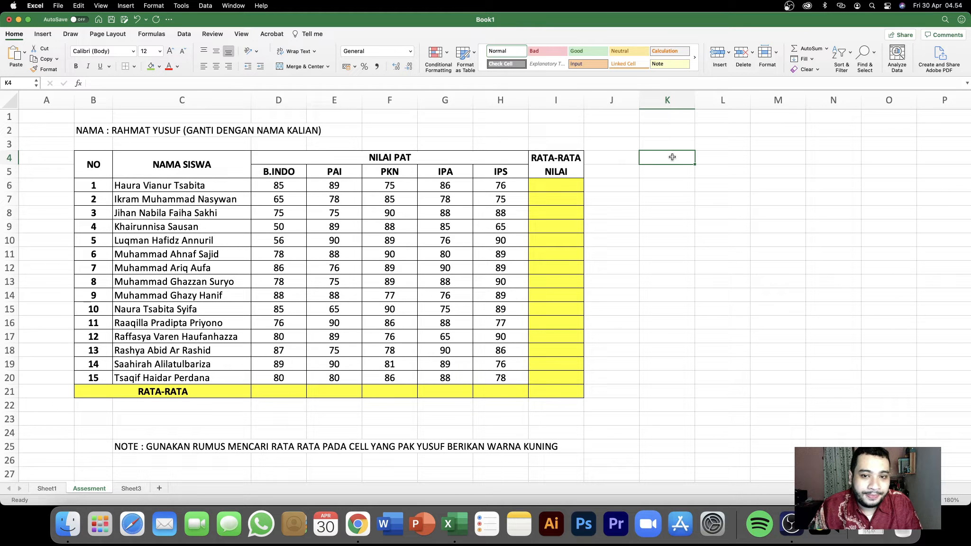
click(664, 171)
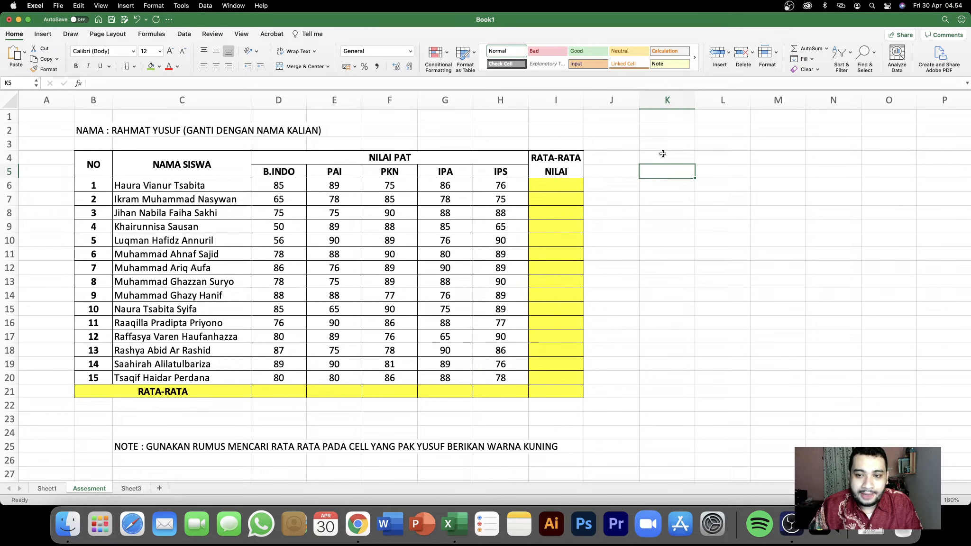
Step: Examine the student names in column C, the scores in D6:H20 and the name line in B2
click(663, 154)
click(289, 277)
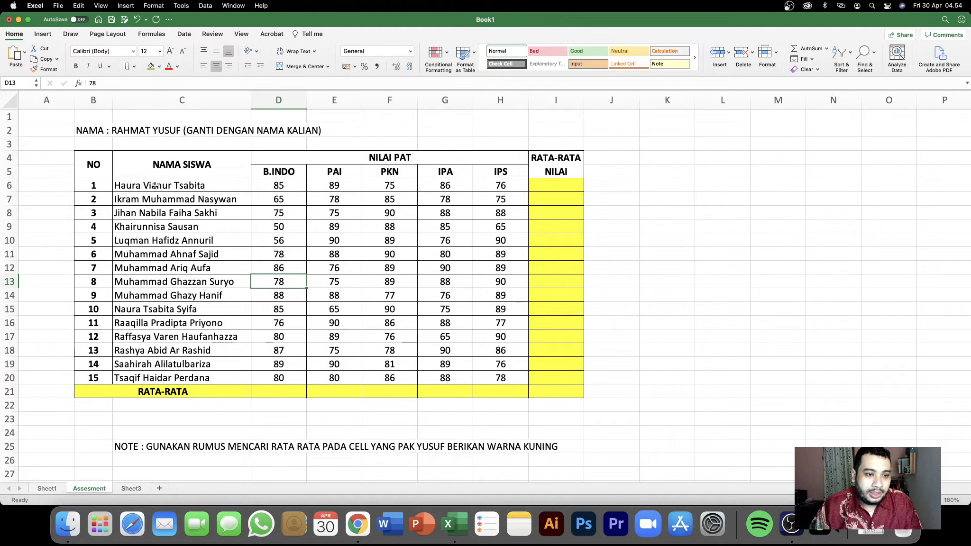
drag(177, 166, 200, 375)
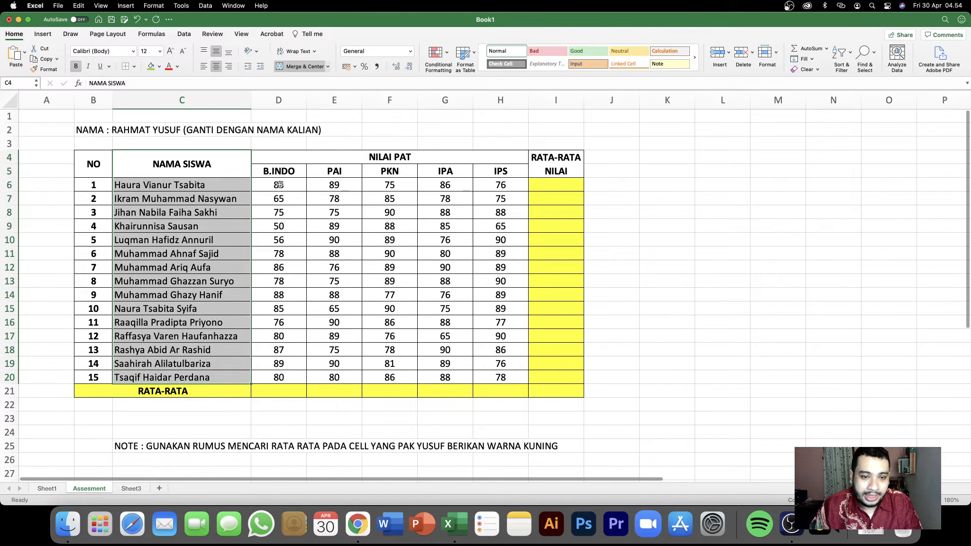
drag(280, 186, 492, 380)
scroll(258, 178, down, 1)
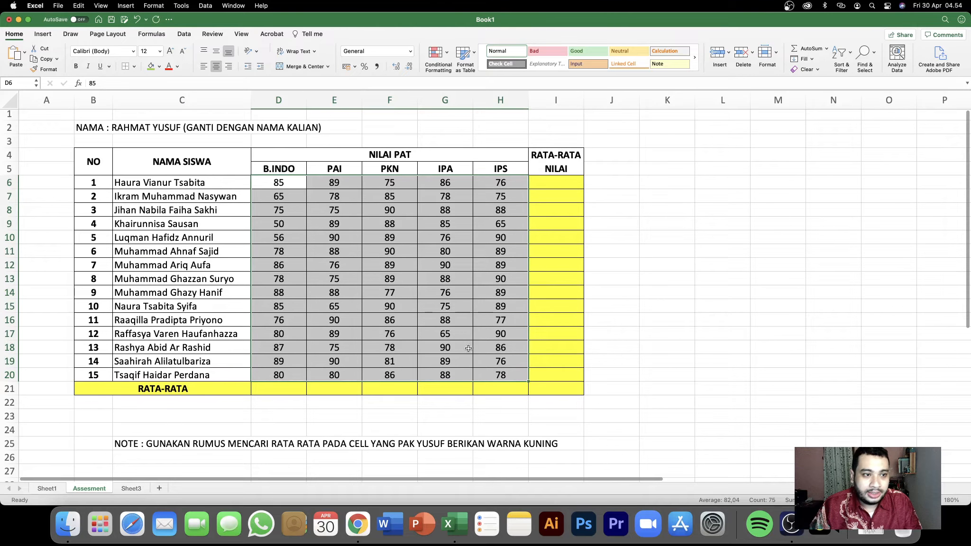
scroll(113, 171, up, 1)
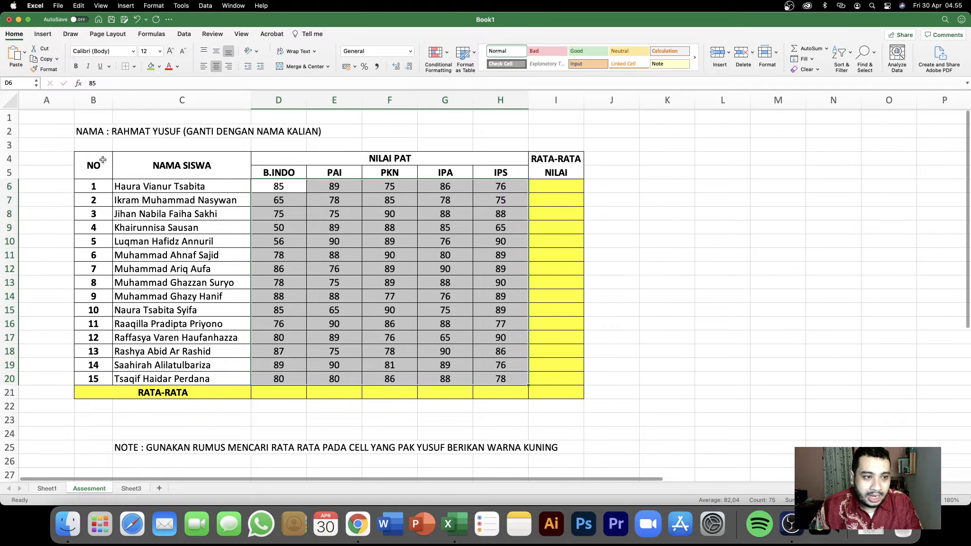
click(87, 131)
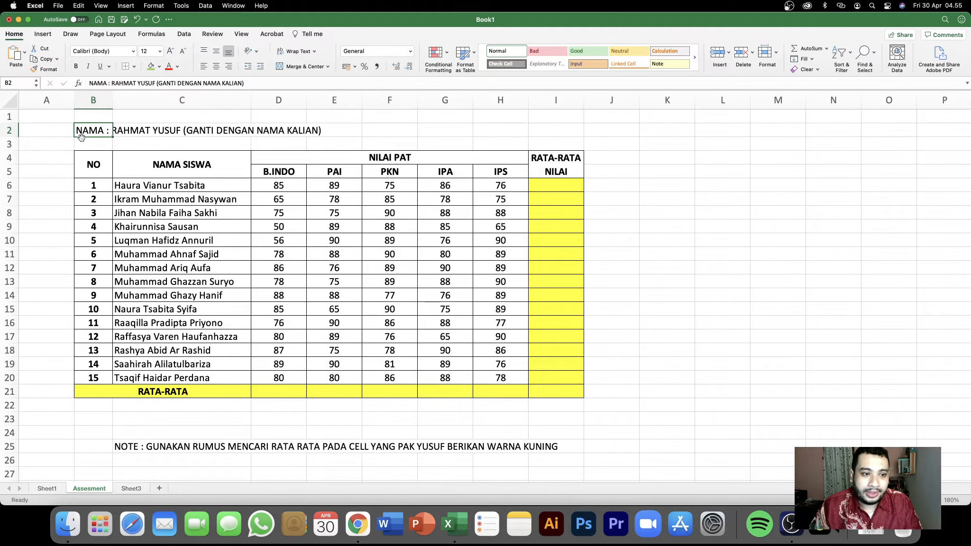
click(210, 213)
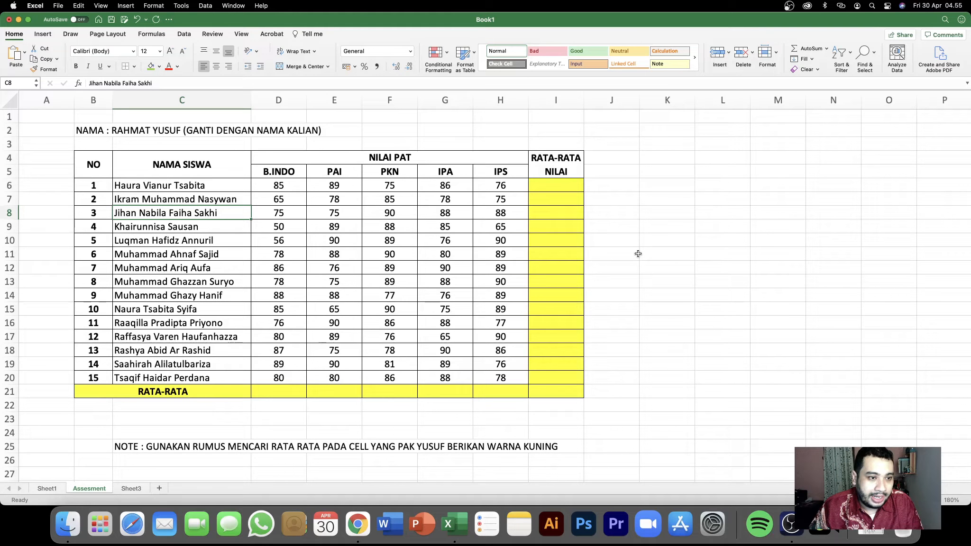
Step: Examine the table headings in row 4 and the yellow RATA-RATA cells in row 21 and I6:I21
click(101, 164)
click(138, 162)
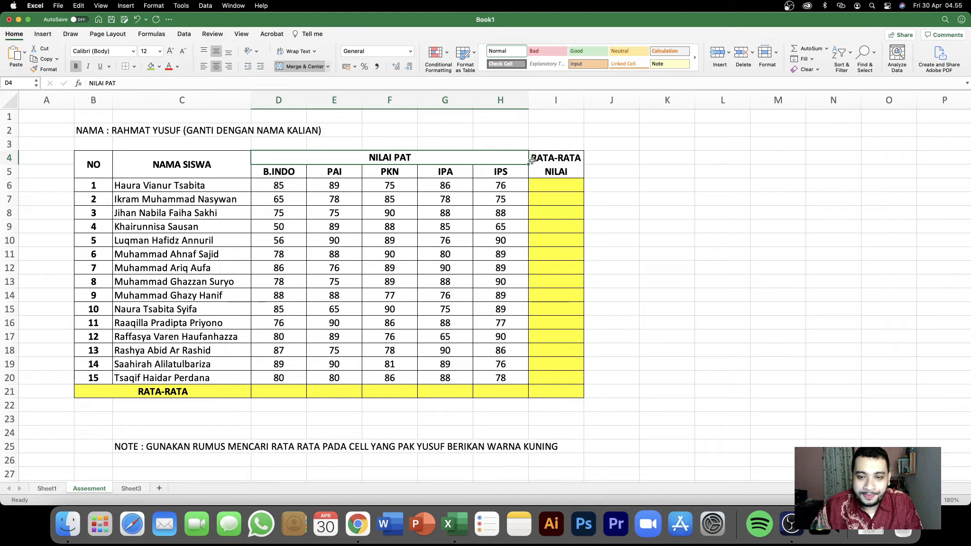
click(553, 158)
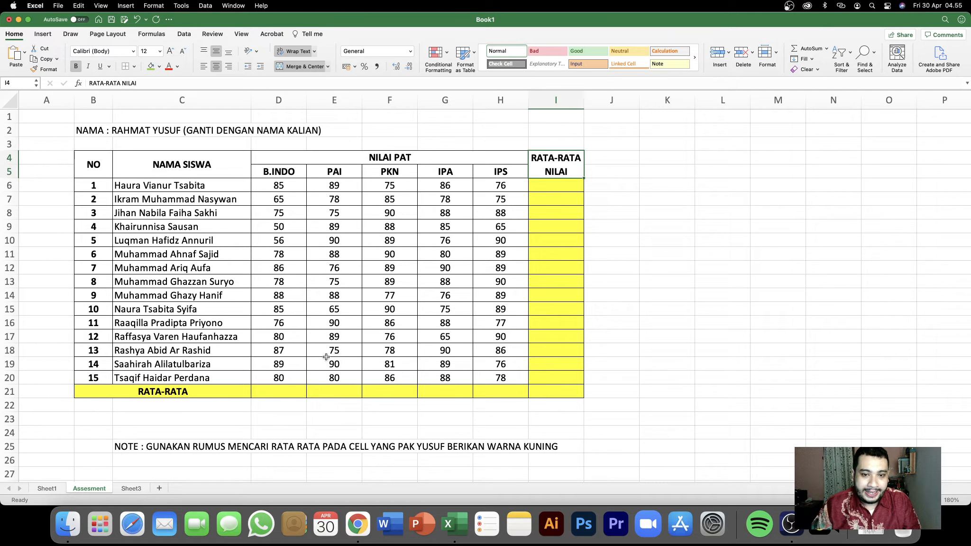
click(227, 390)
drag(228, 390, 546, 389)
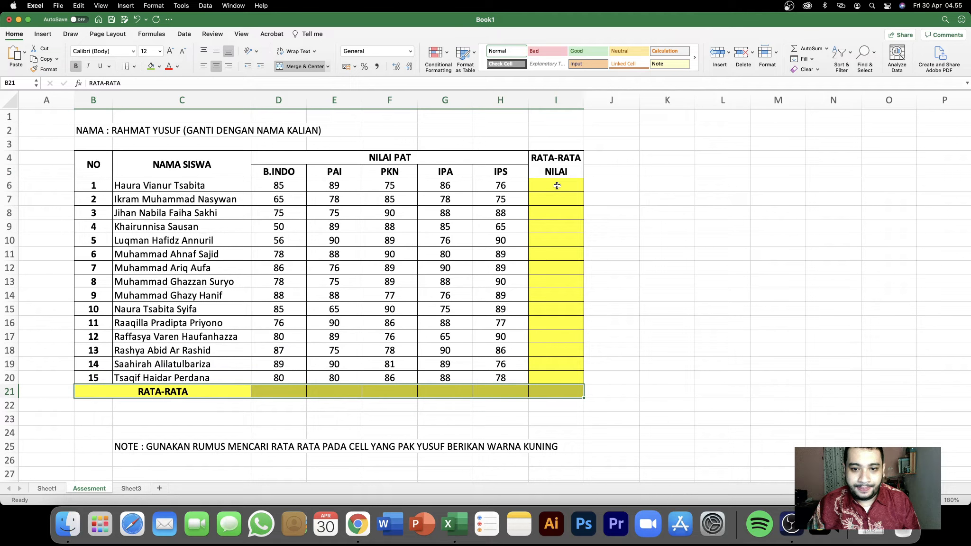
drag(557, 185, 558, 392)
scroll(315, 399, down, 1)
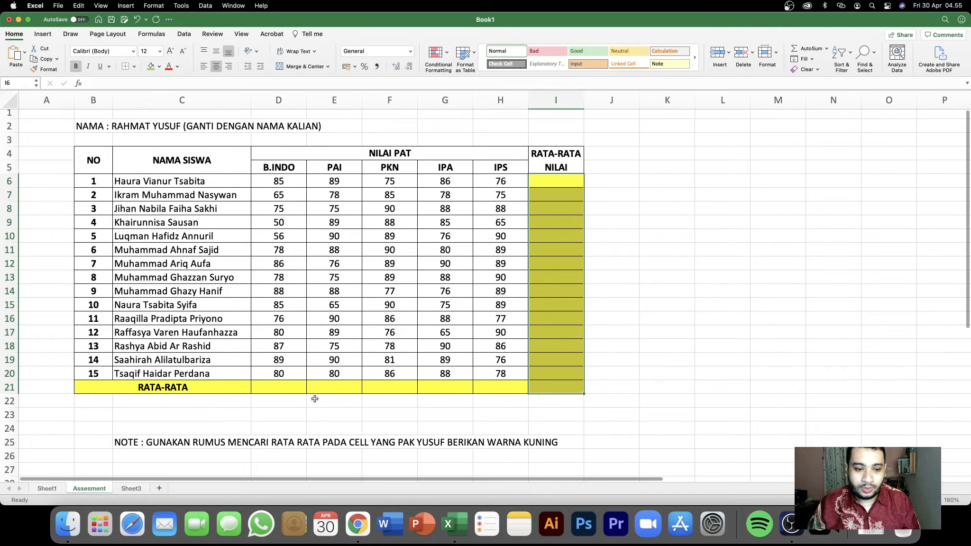
click(262, 392)
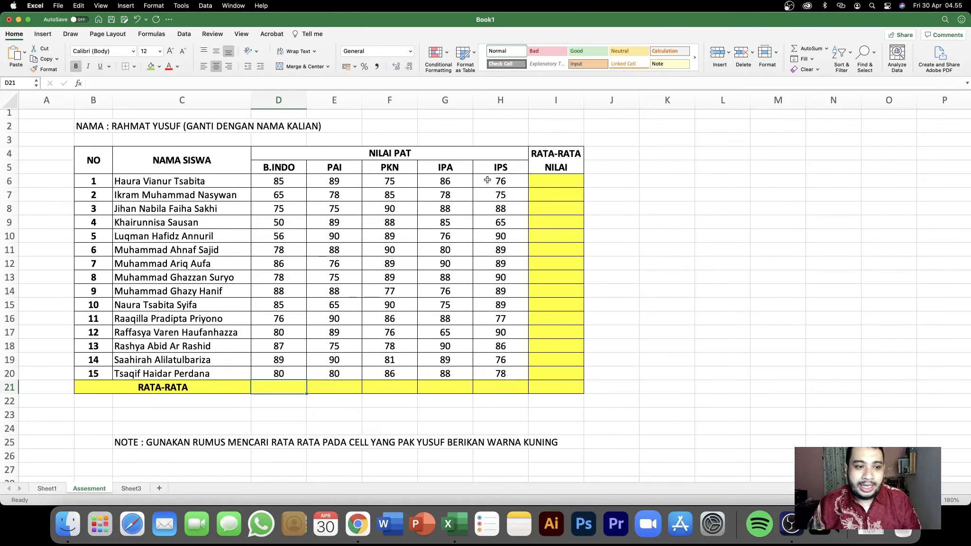
Step: Calculate the first student's average score in I6 with =AVERAGE(D6:H6)
click(545, 181)
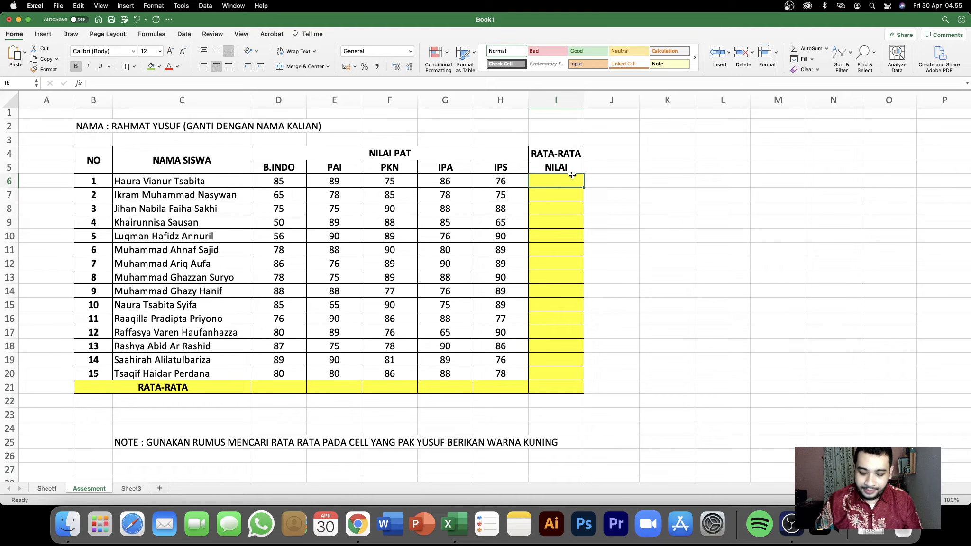
text(=)
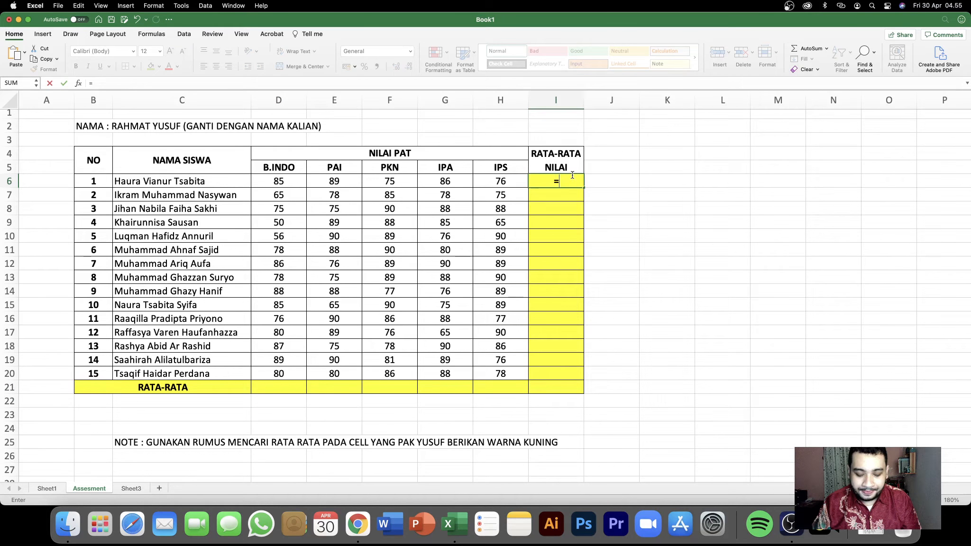
text(AVERAH)
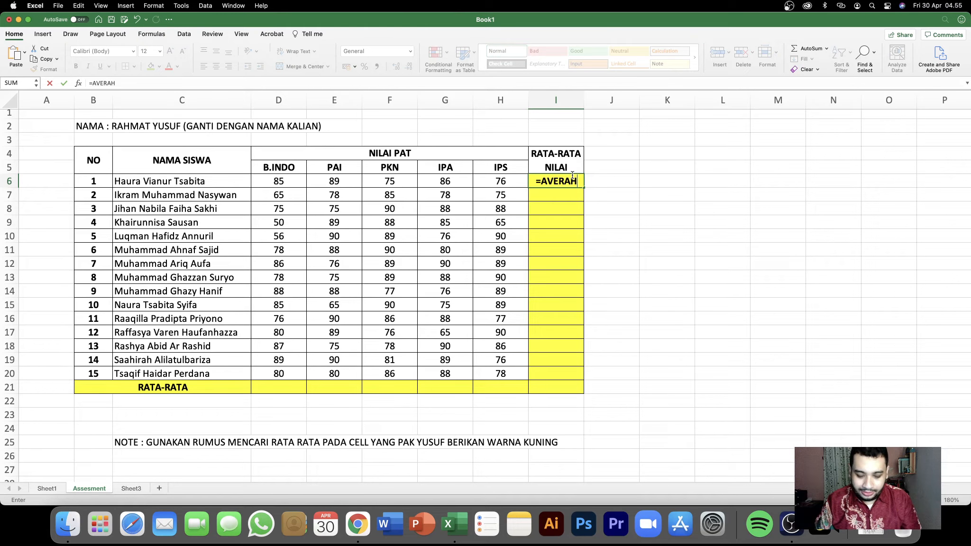
key(BackSpace)
text(GE()
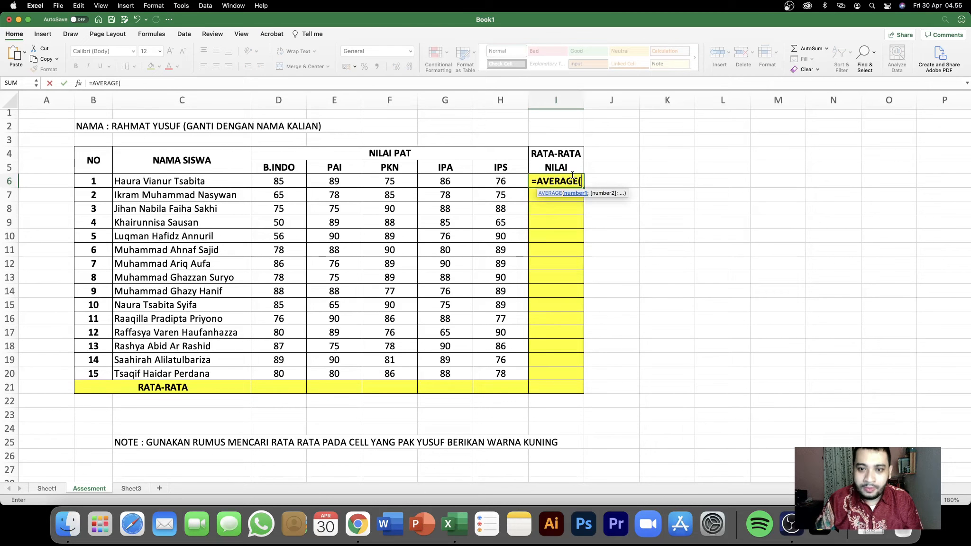
drag(284, 182, 498, 179)
text())
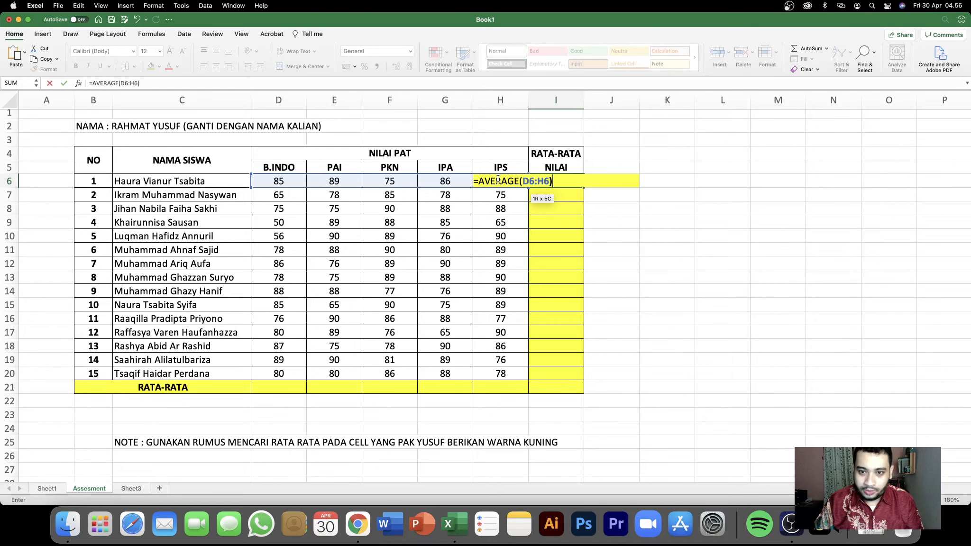
key(Return)
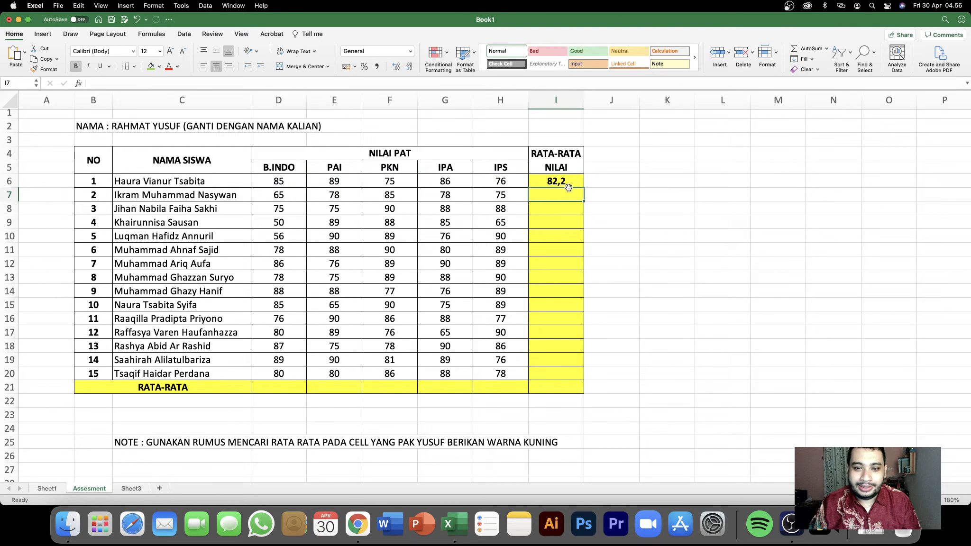
Step: Calculate the B.INDO column's average in D21 with =AVERAGE(D6:D20)
click(277, 390)
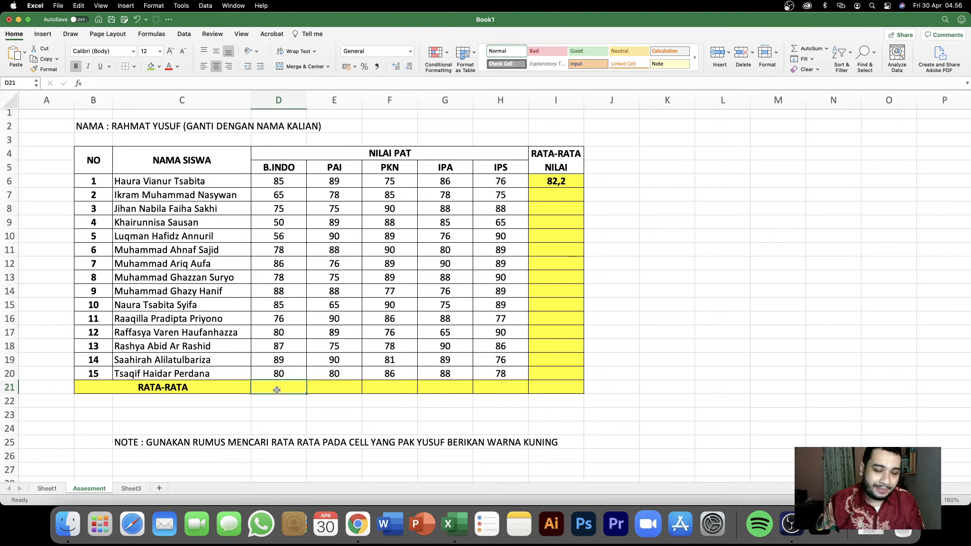
drag(279, 180, 278, 369)
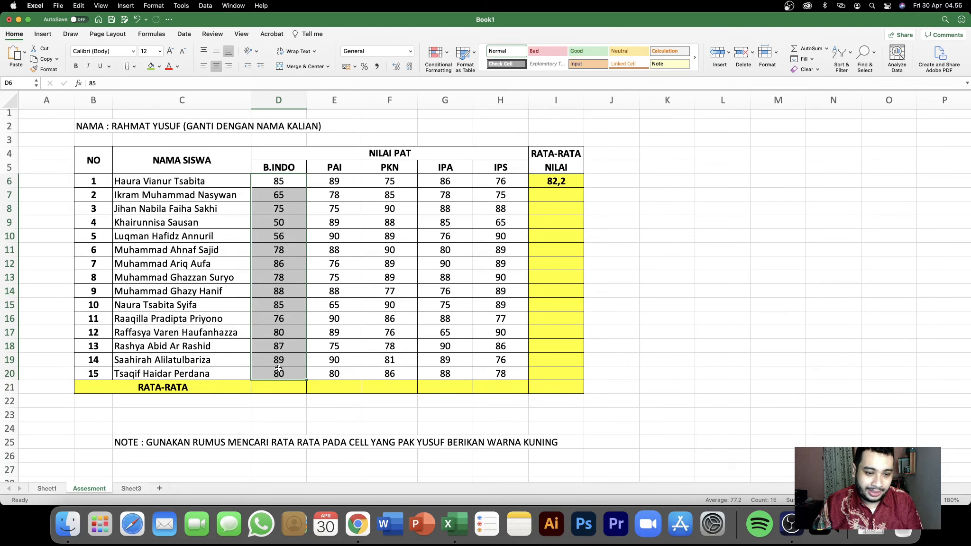
click(287, 390)
text(=)
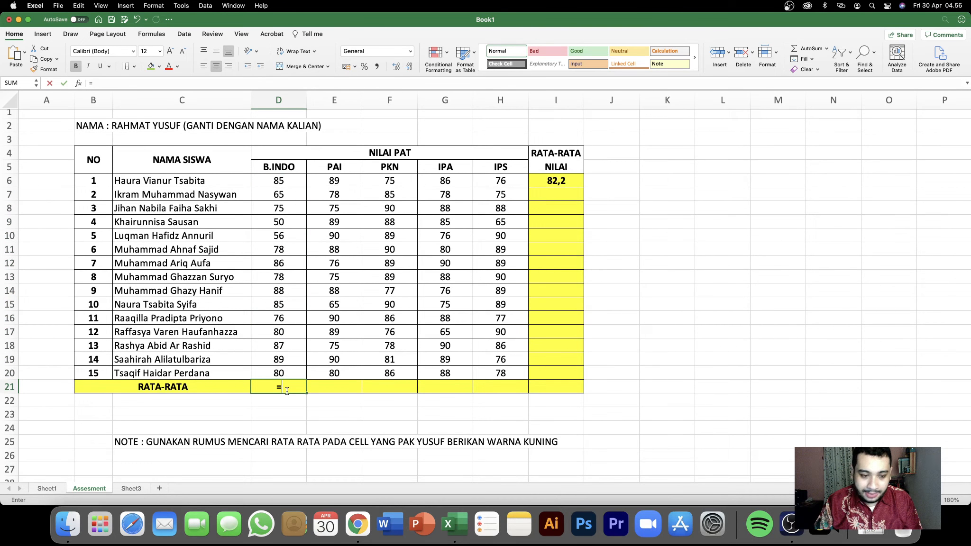
text(AVERAGE)
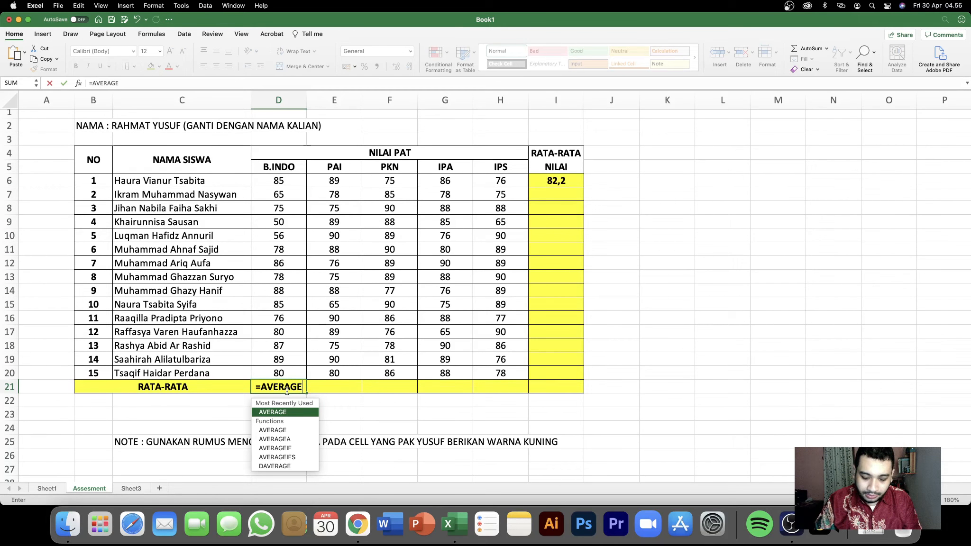
text(()
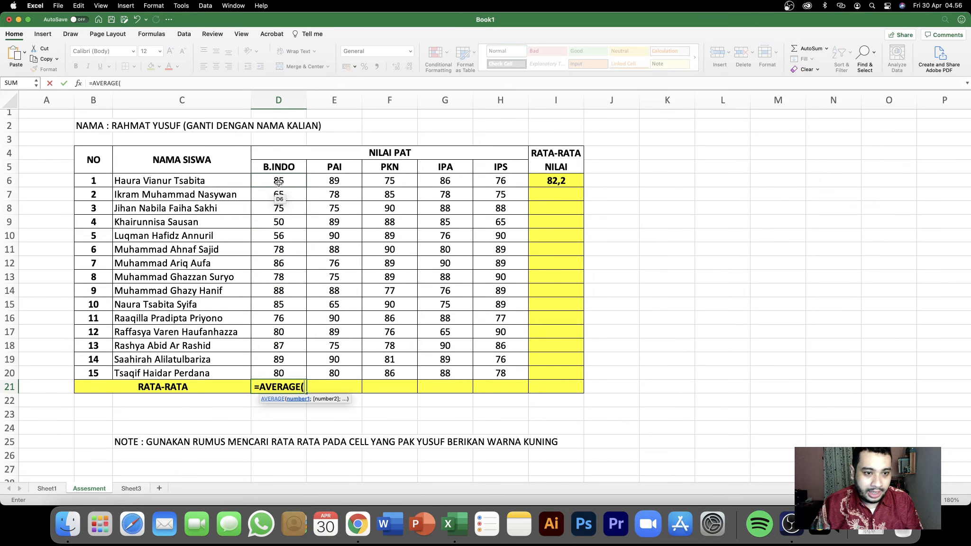
drag(279, 183, 285, 373)
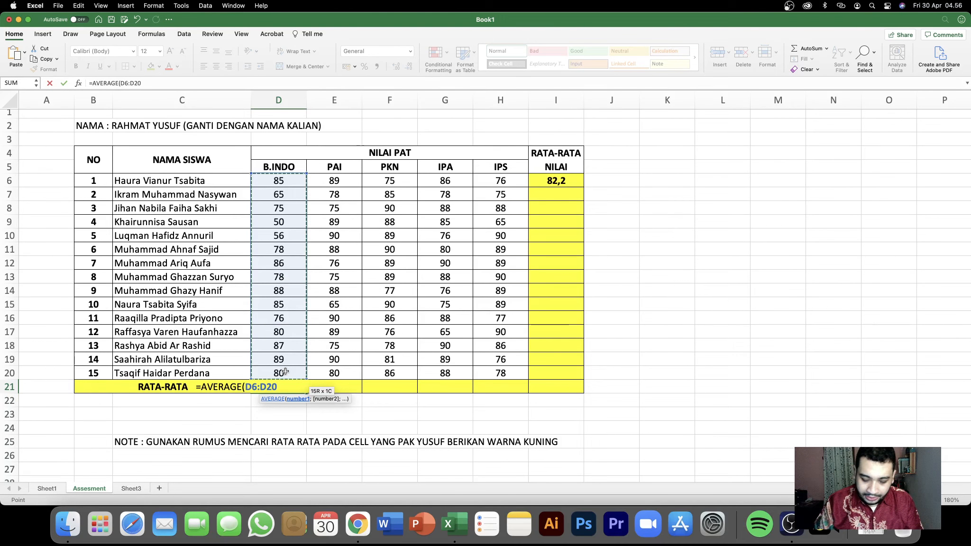
text())
key(Return)
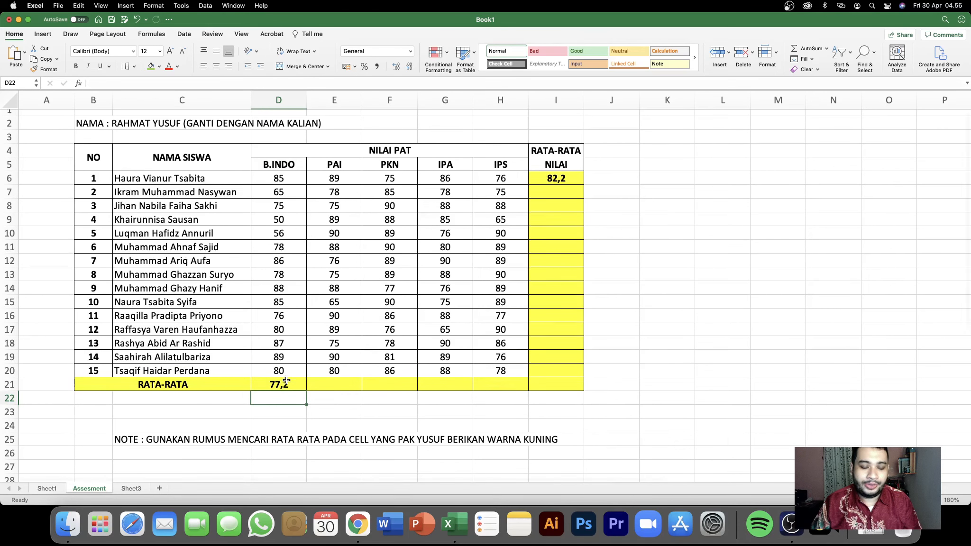
Step: Examine the remaining yellow cells E21:I21 and I7:I21, and release the selection on an empty cell
scroll(286, 374, down, 1)
click(326, 376)
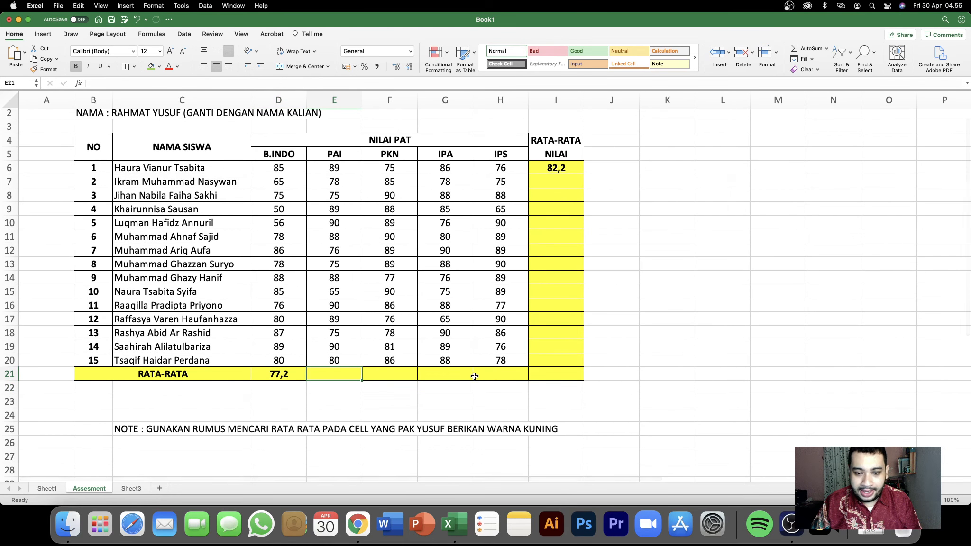
click(570, 376)
drag(323, 375, 556, 375)
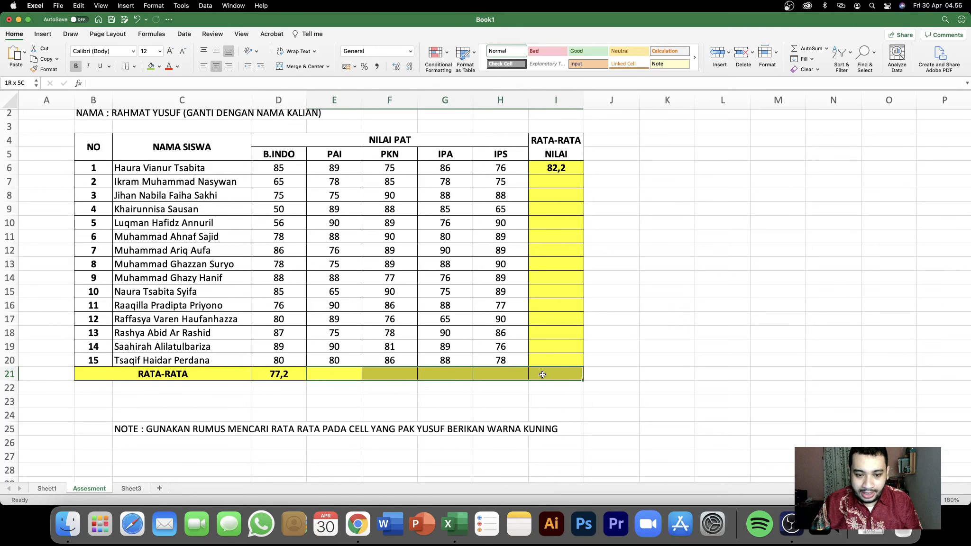
drag(552, 173, 559, 364)
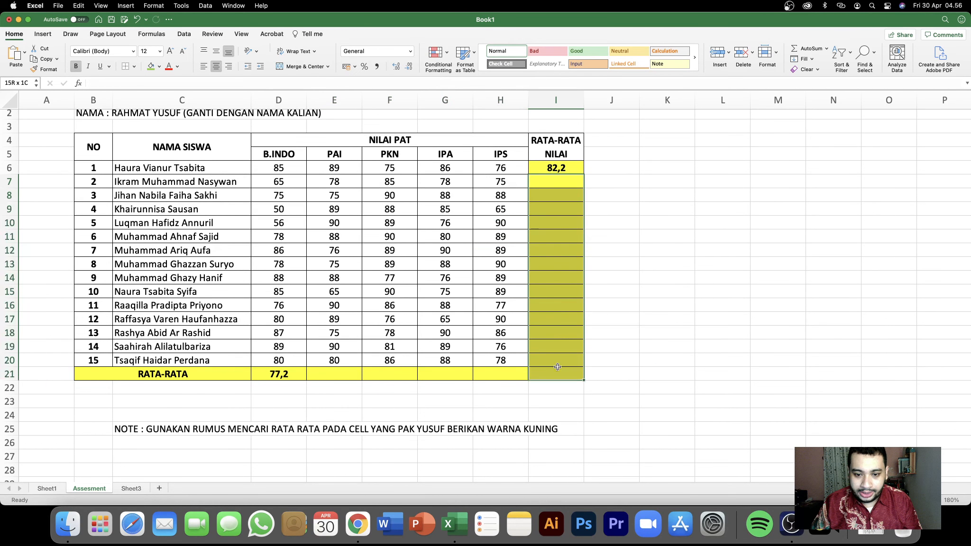
scroll(560, 364, down, 1)
click(603, 345)
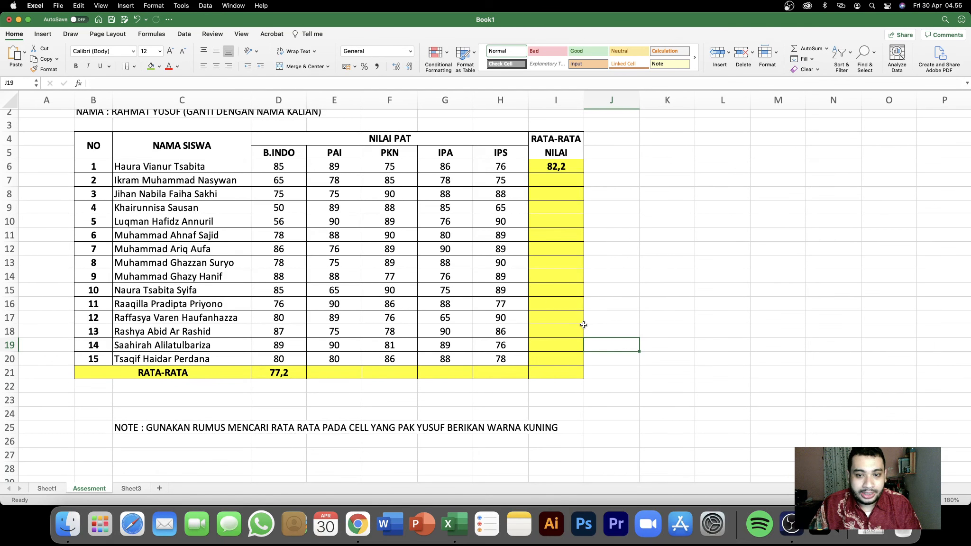
click(670, 312)
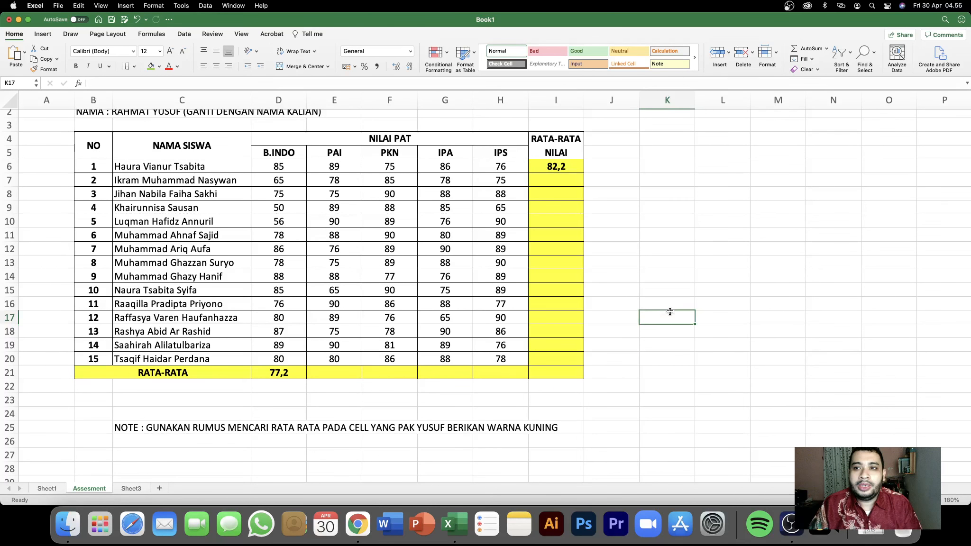